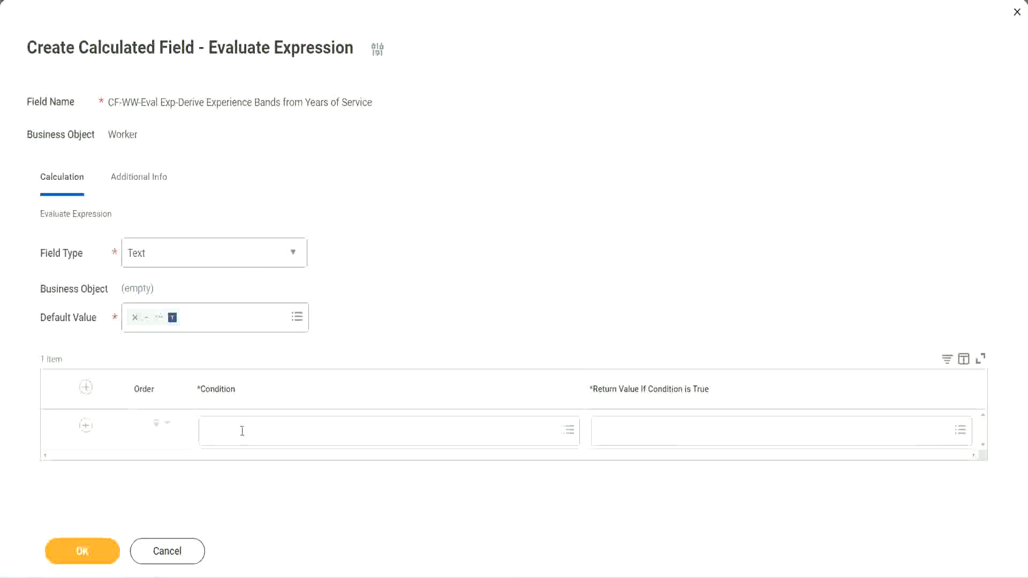
Copy "CF-WW-TF-Length of Service between 0 and 7 years" from the Notepad++ notes and set it as the first row's condition.
left_click(242, 432)
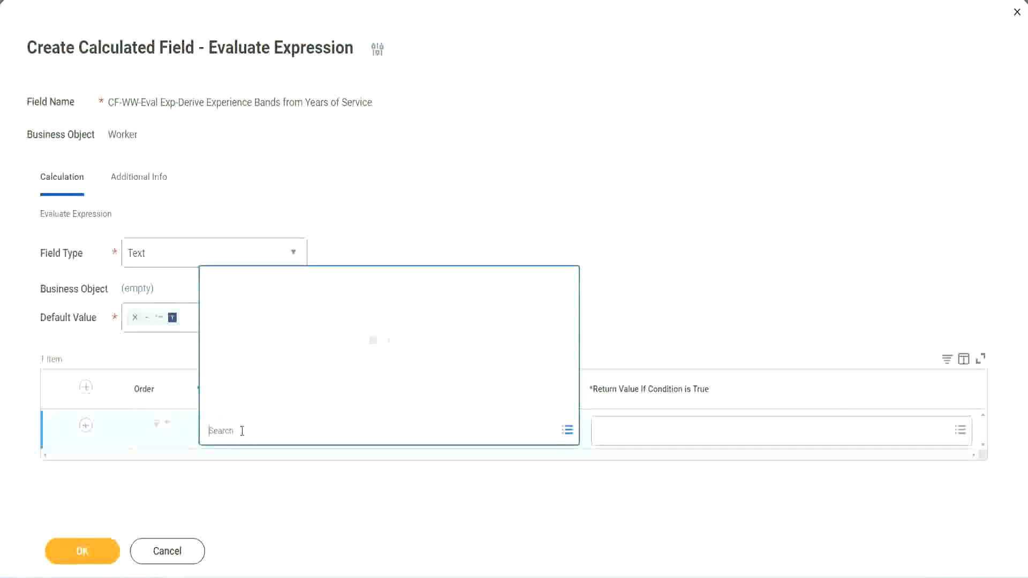
left_click(395, 244)
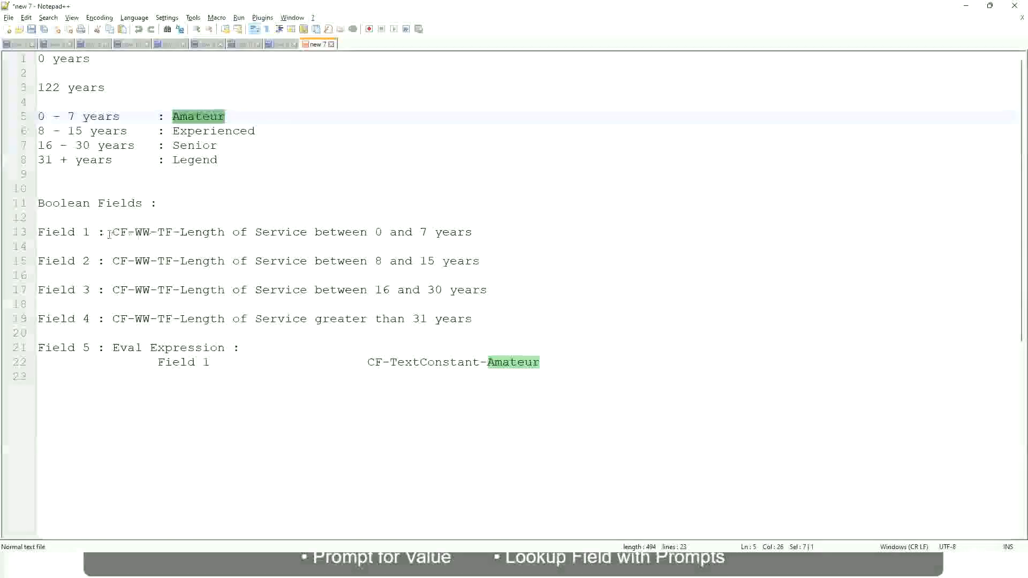
left_click_drag(114, 232, 473, 236)
key("ctrl+c")
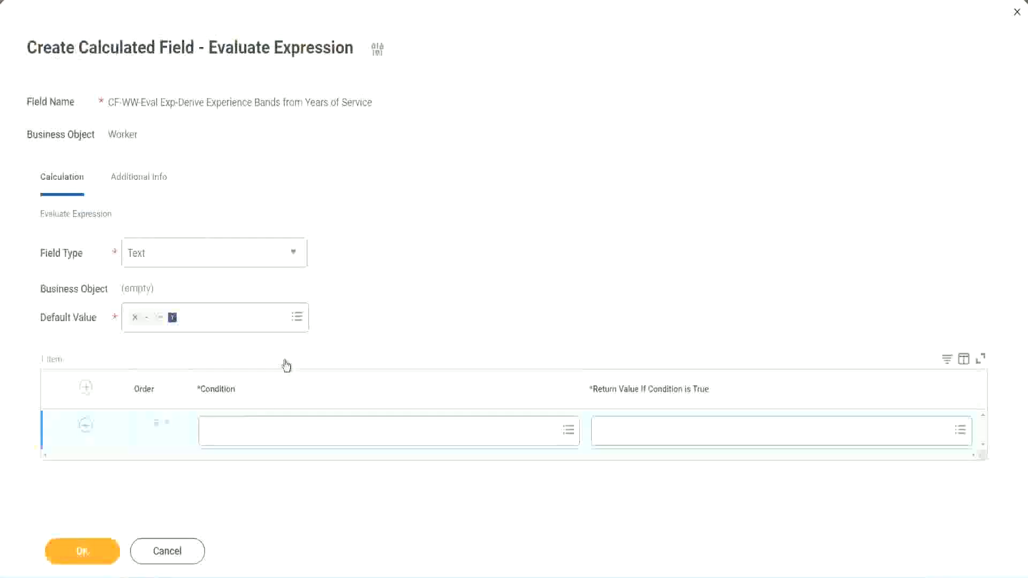
left_click(262, 435)
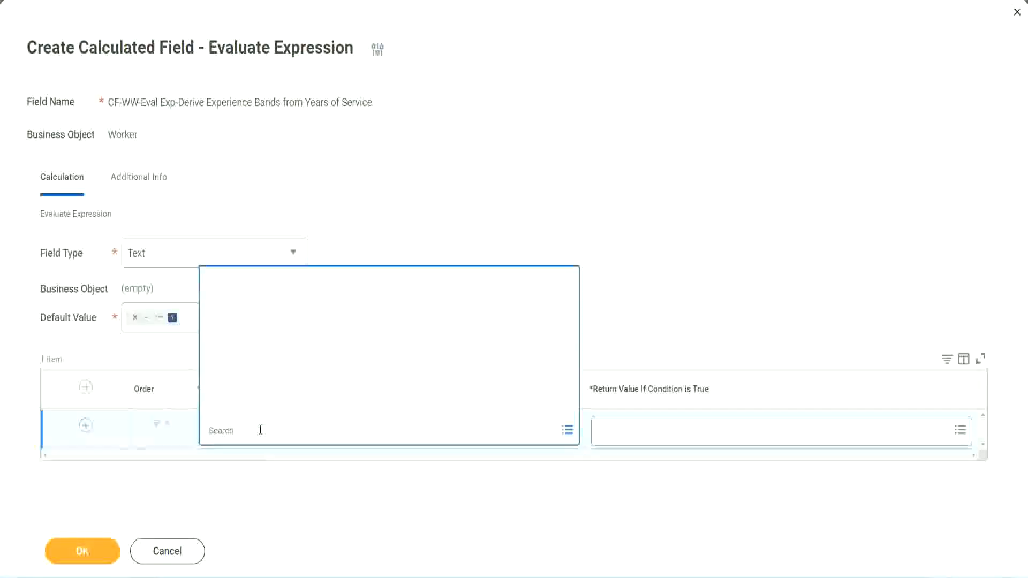
key("ctrl+v")
key("Return")
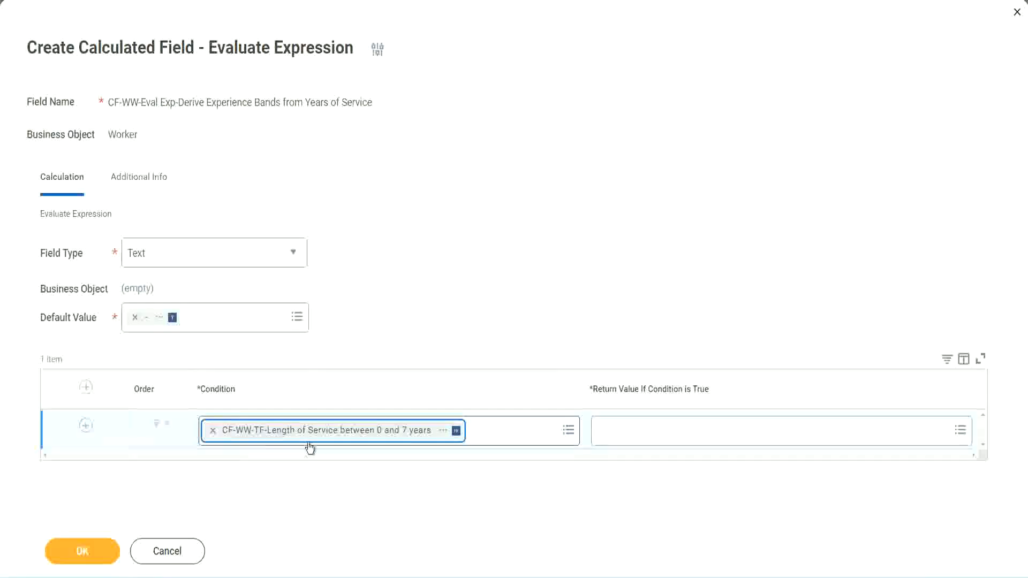
left_click(475, 298)
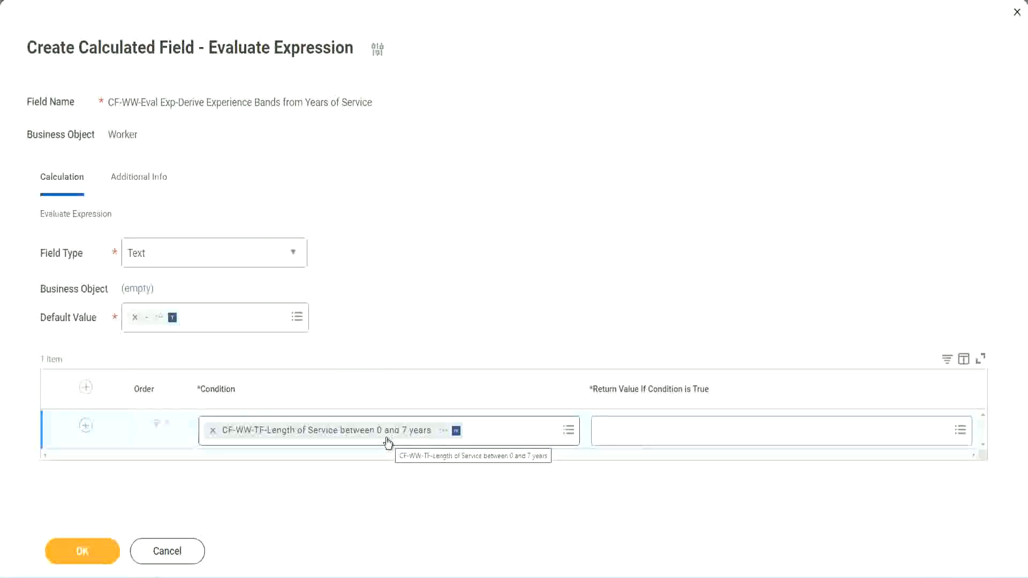
left_click(669, 439)
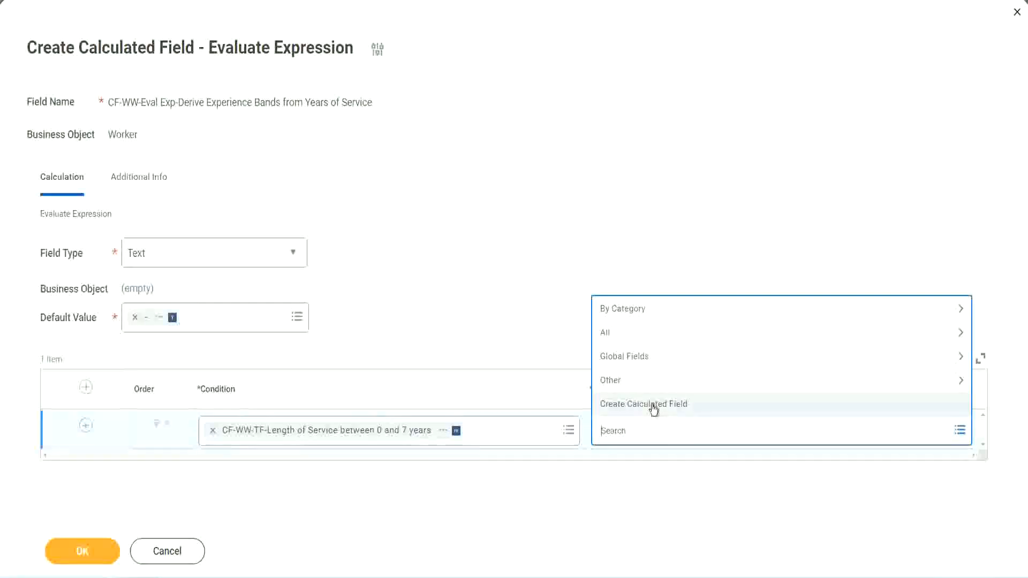
left_click(597, 267)
left_click(620, 438)
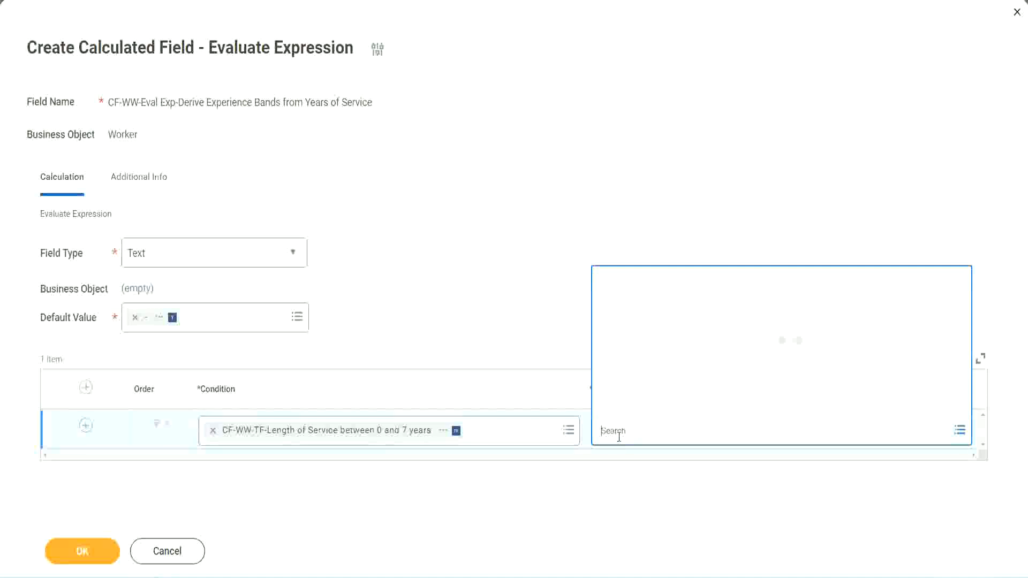
type("Amaterue")
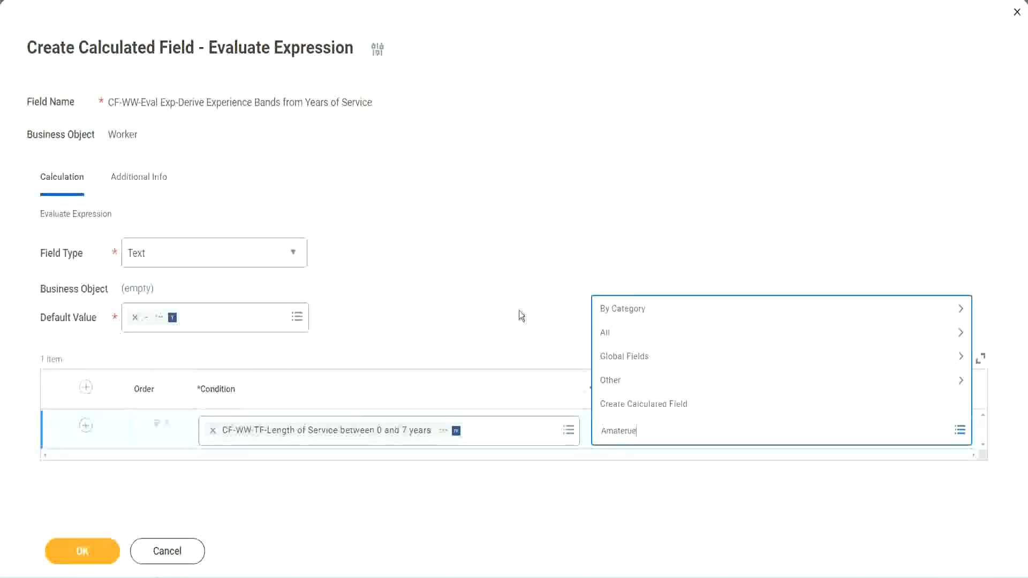
left_click(520, 311)
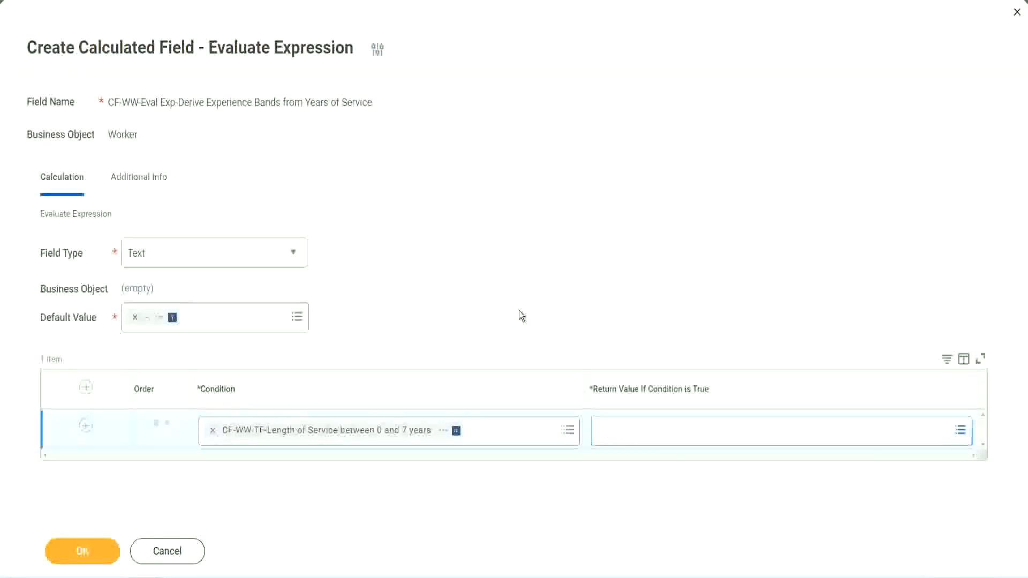
left_click(648, 440)
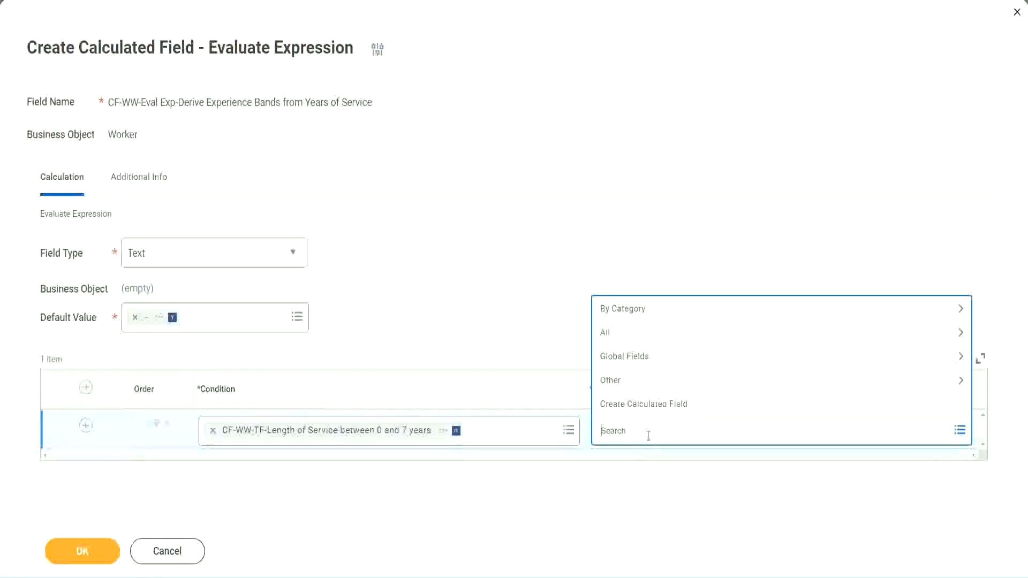
left_click(520, 316)
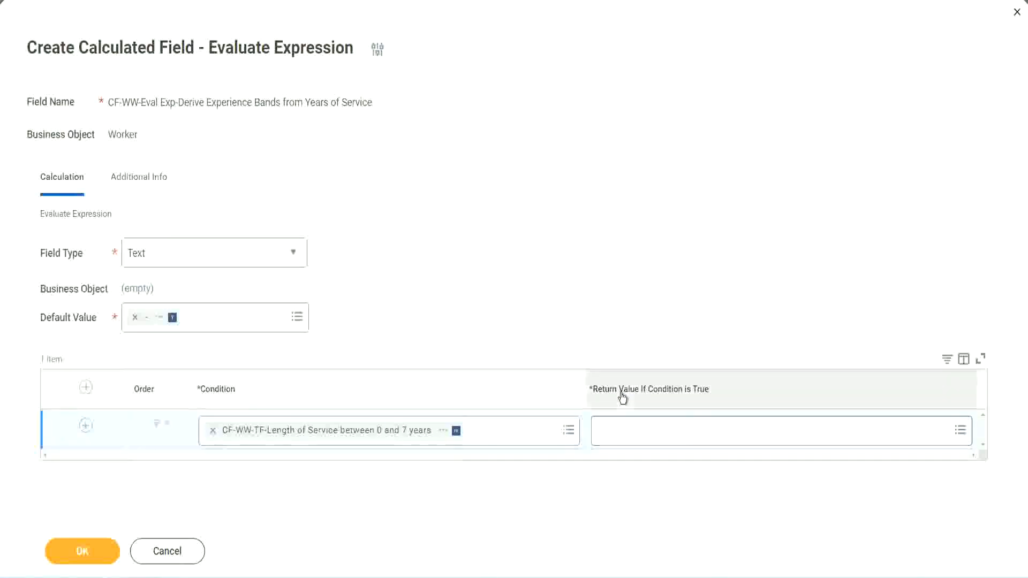
Start creating a new calculated field for the first row's return value and name it CF-WW-TC-Amateur.
left_click(667, 433)
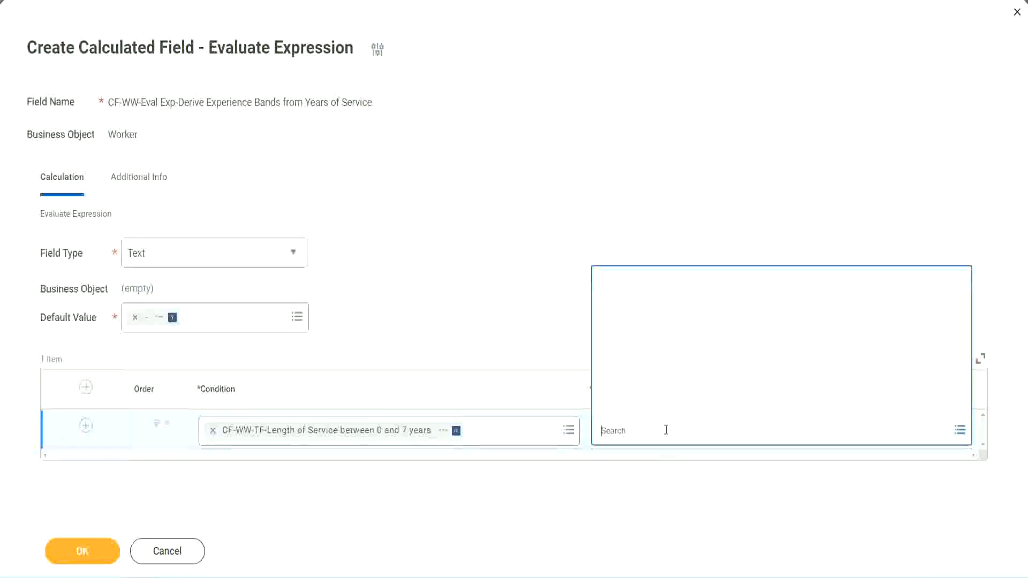
left_click(659, 406)
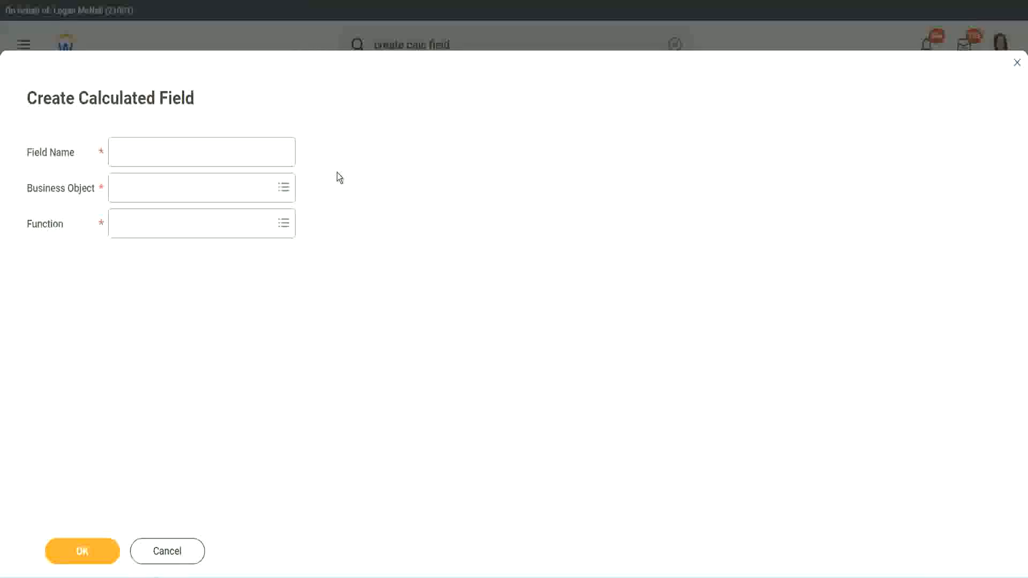
left_click(124, 153)
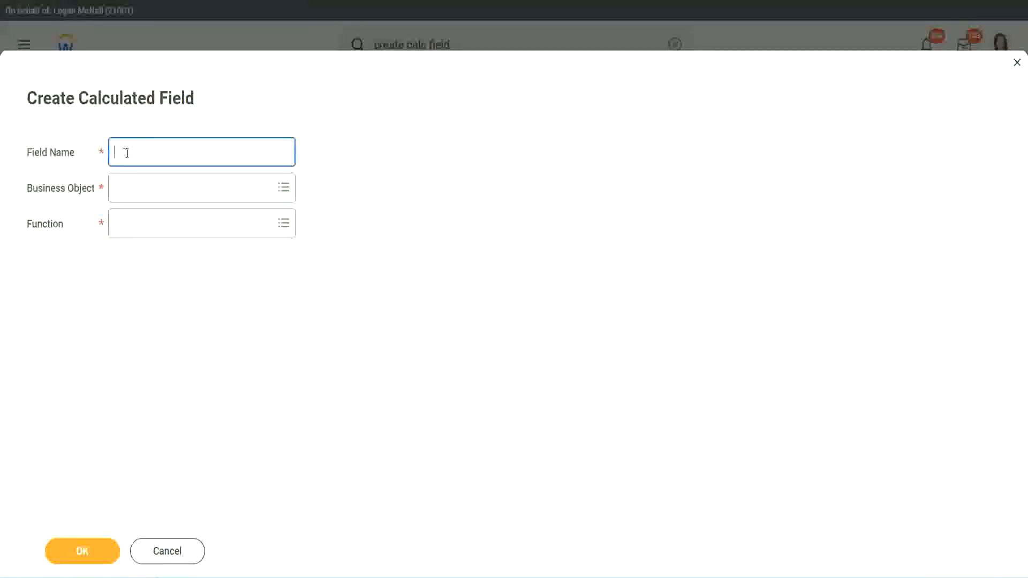
type("CFTC-Amateur")
left_click(128, 152)
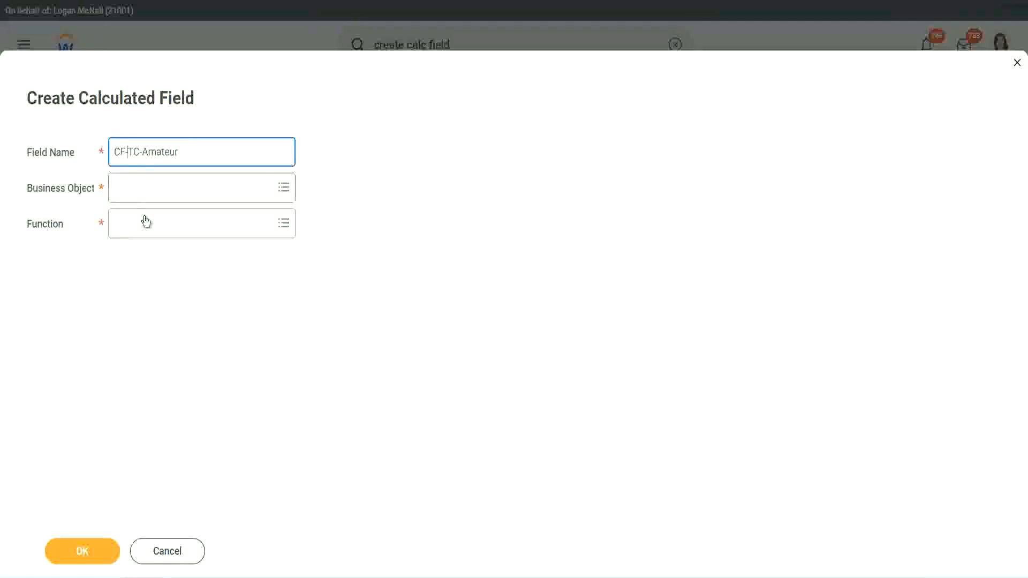
type("WW-")
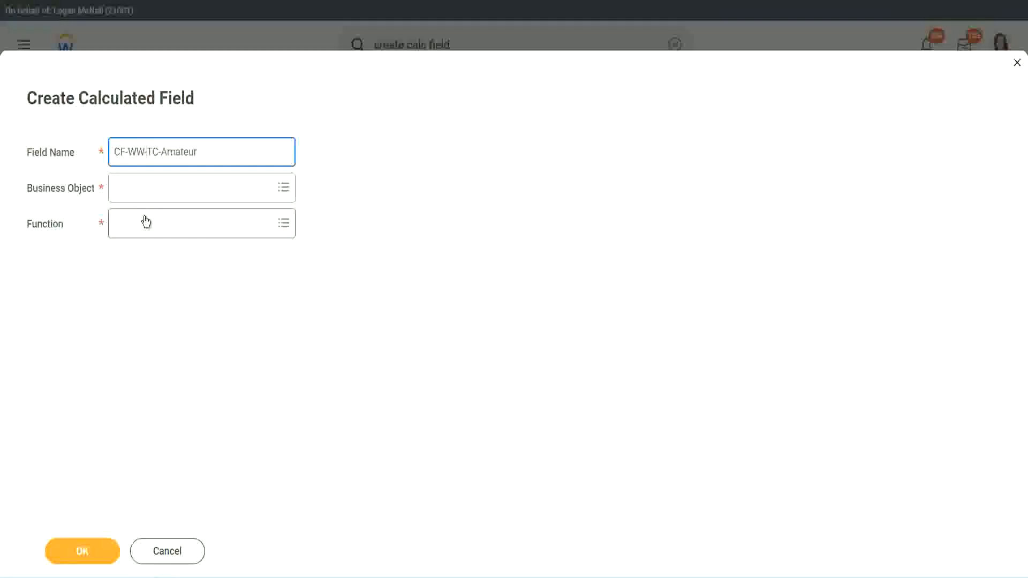
Set the new calculated field's business object to Global.
left_click(146, 188)
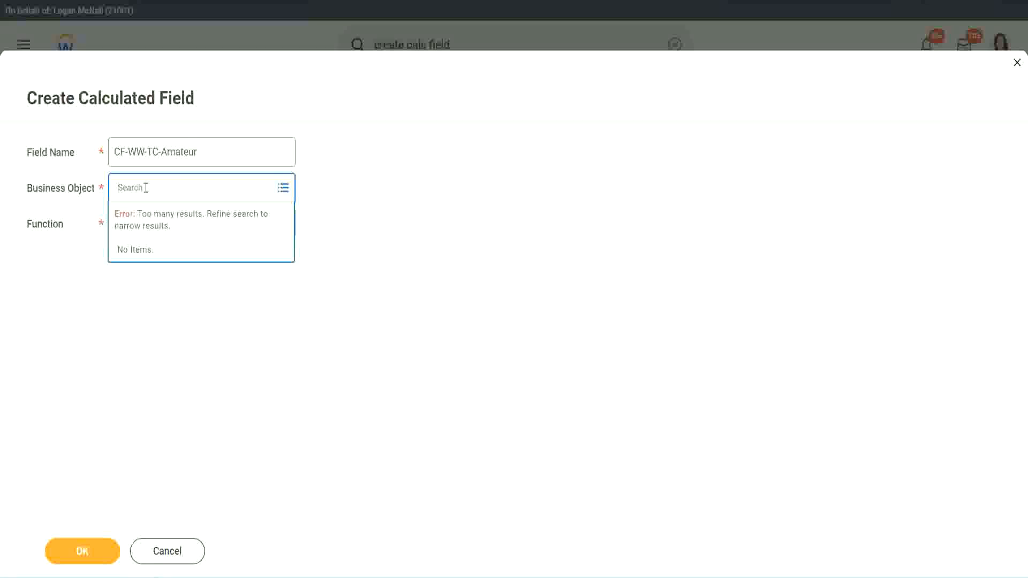
type("worker")
key("BackSpace")
key("BackSpace")
key("BackSpace")
key("BackSpace")
key("BackSpace")
key("BackSpace")
type("globa")
key("Return")
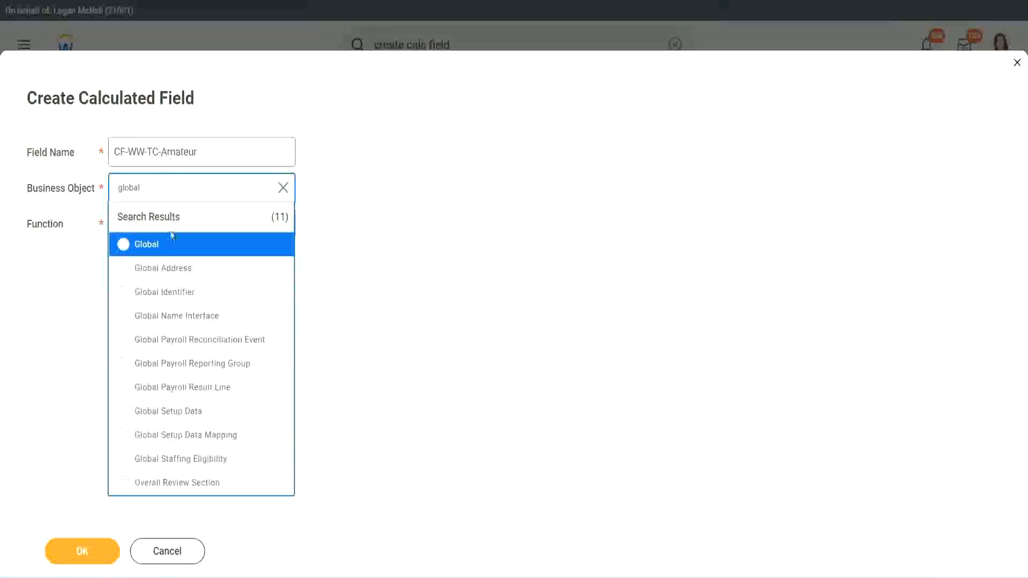
left_click(161, 253)
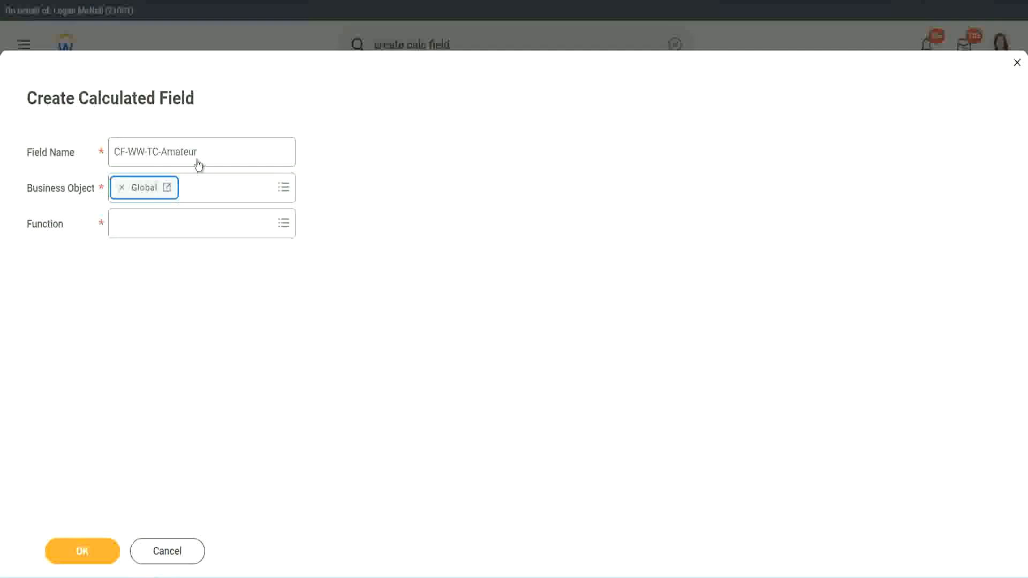
Copy the word "Amateur" from the end of the new calculated field's name.
triple_click(265, 145)
left_click(228, 152)
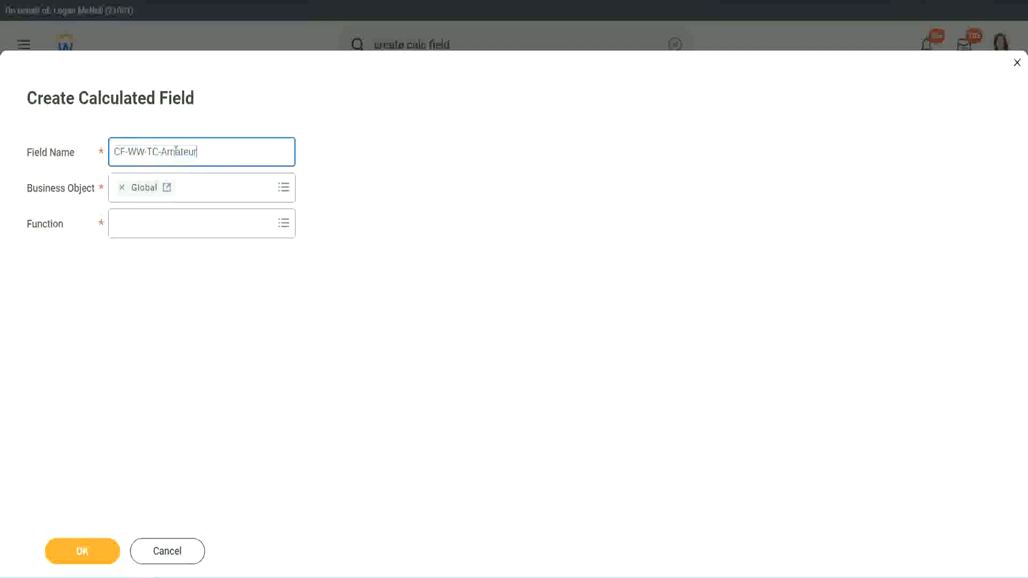
double_click(203, 151)
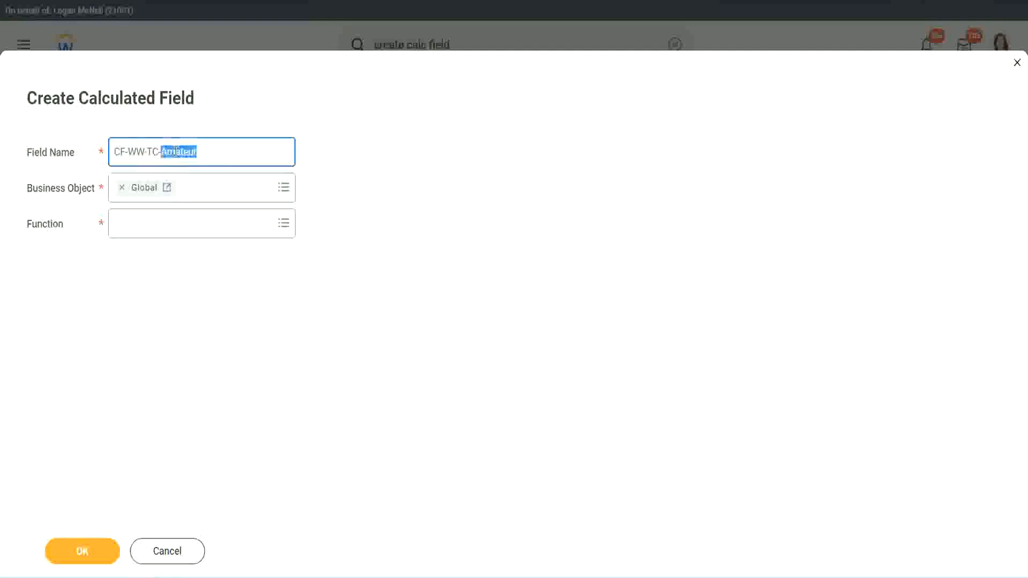
left_click(213, 150)
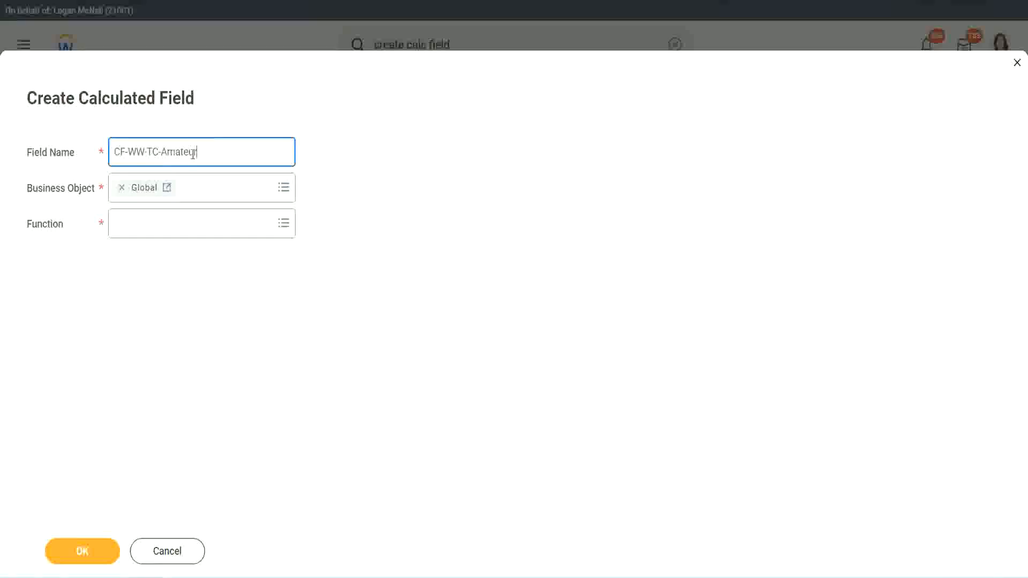
double_click(193, 154)
key("ctrl+c")
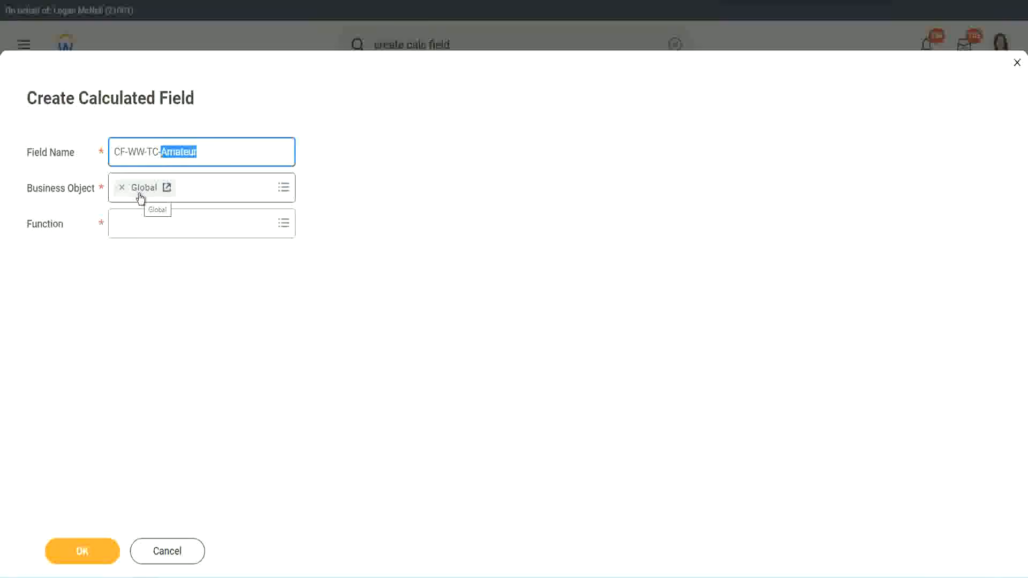
Set the new field's function to Text Constant and continue to its calculation settings.
left_click(142, 223)
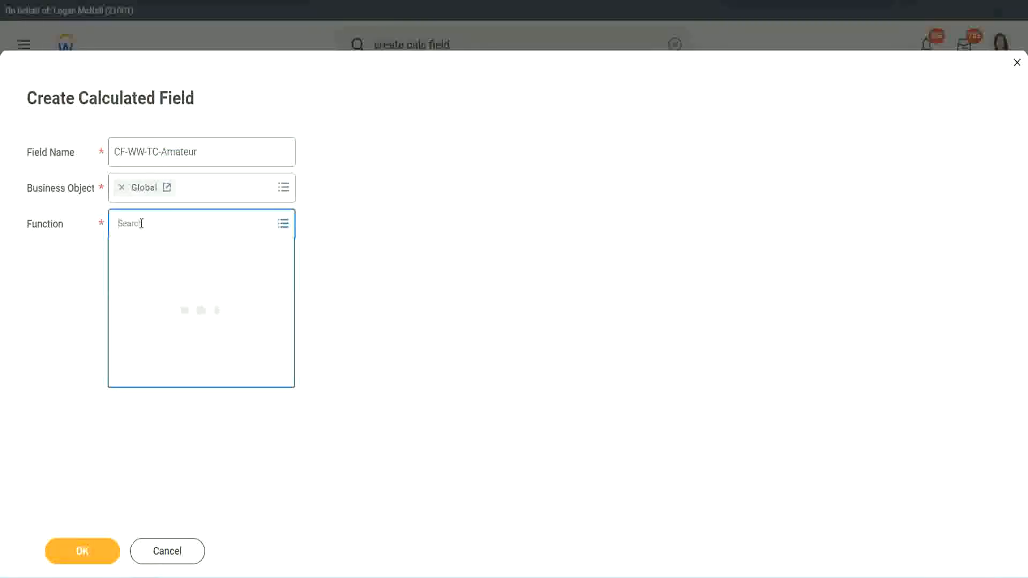
type("text calc")
type("s")
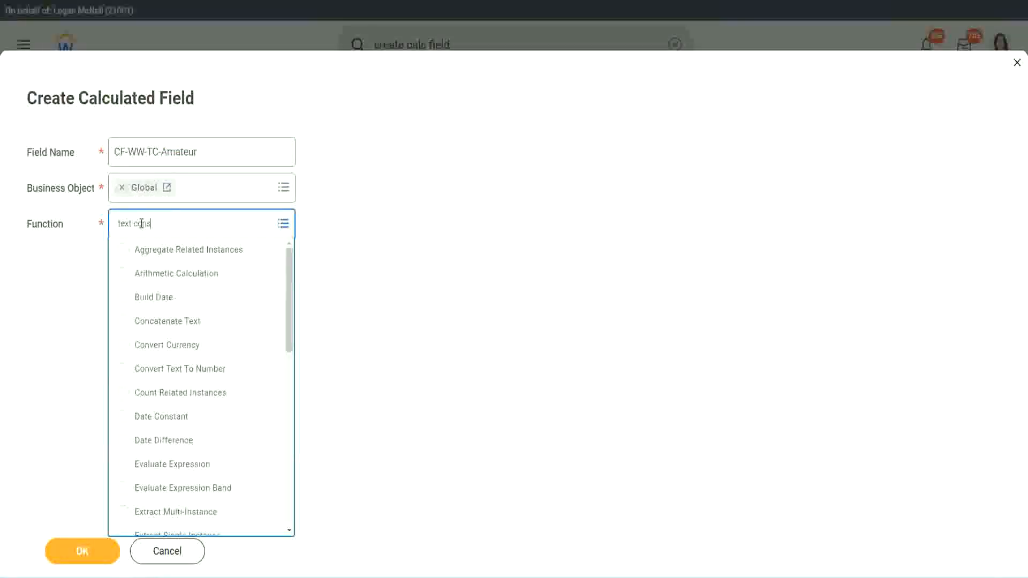
key("Return")
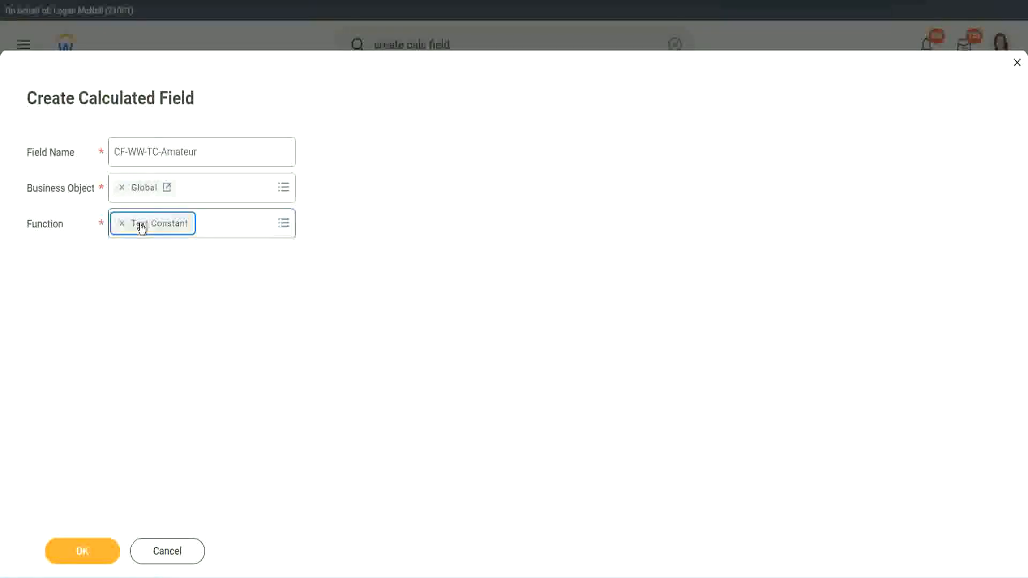
left_click(85, 556)
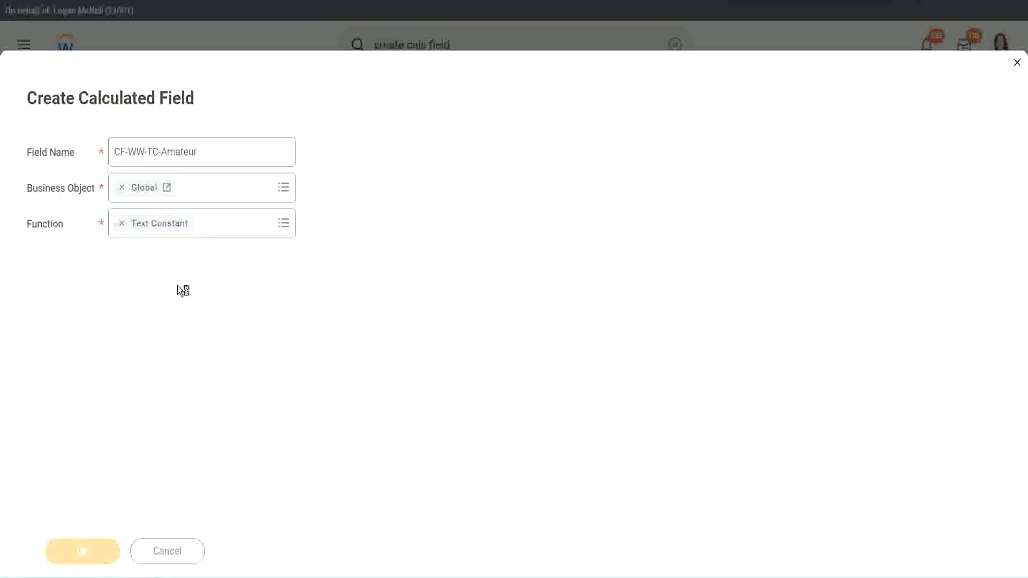
Set the text constant to the copied word "Amateur" and save the new calculated field.
left_click(172, 304)
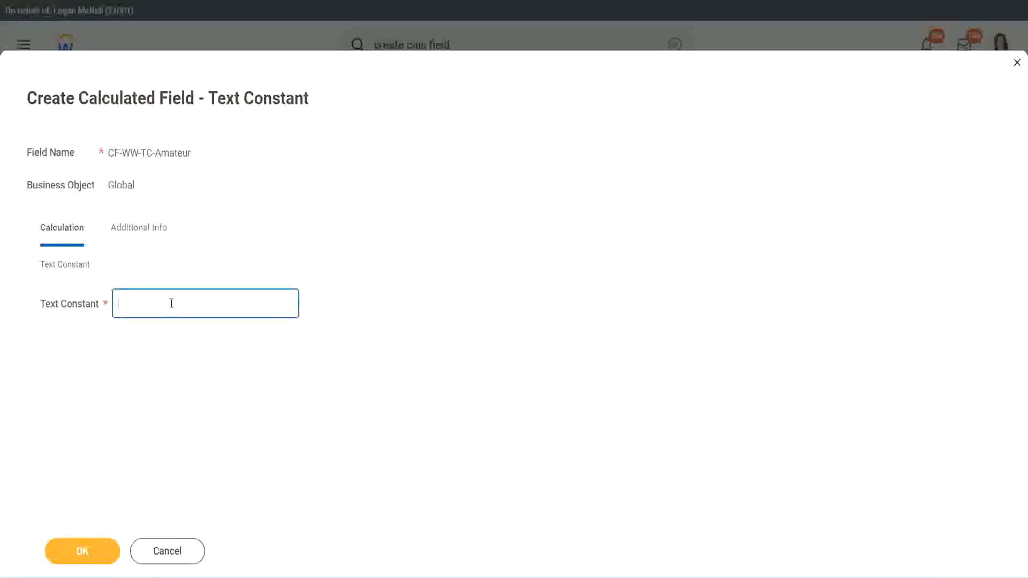
key("ctrl+v")
left_click(80, 551)
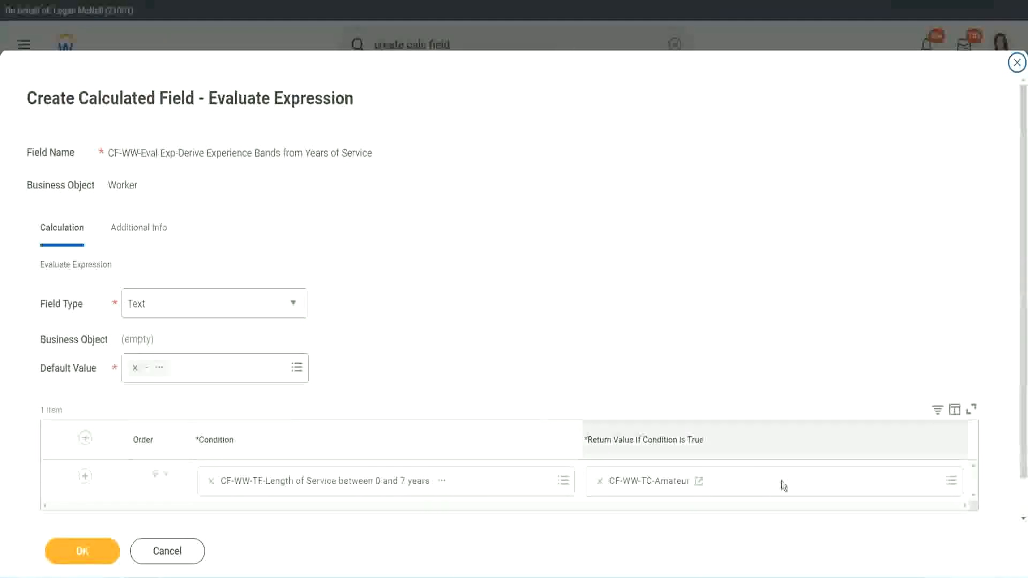
Copy the text of the CF-WW-TC-Amateur return value and add three empty condition rows below the first row.
right_click(638, 482)
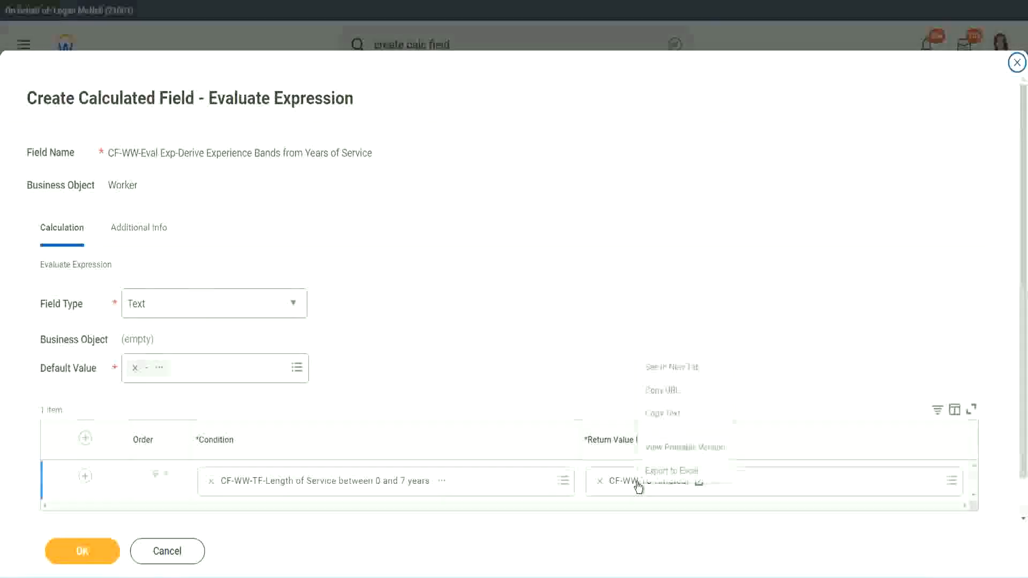
left_click(664, 414)
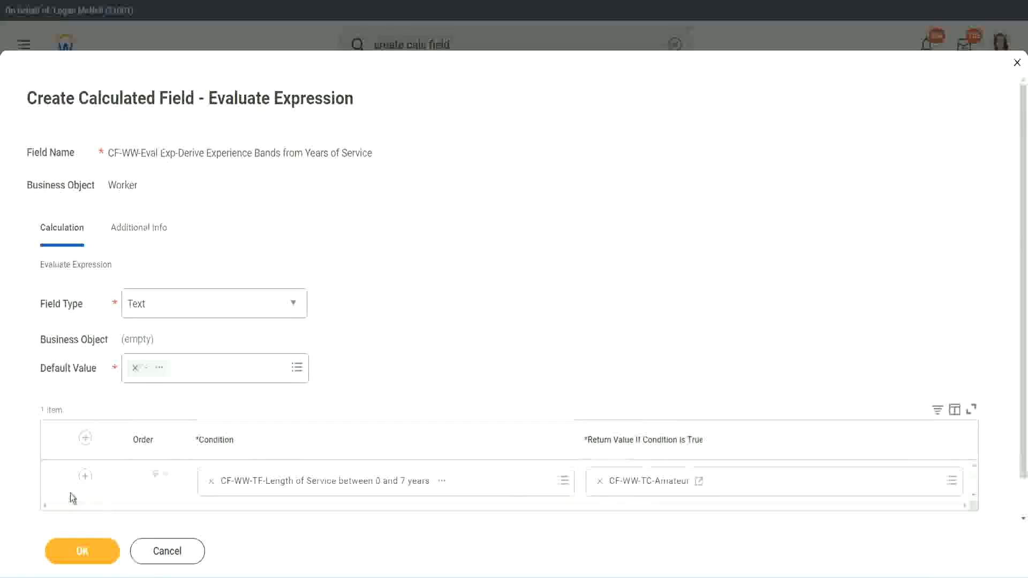
left_click(82, 482)
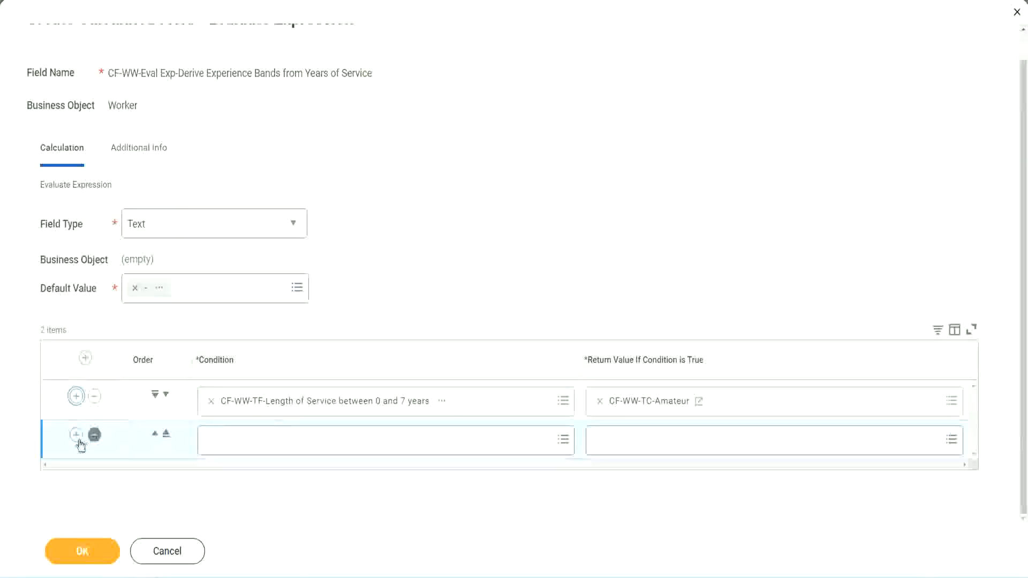
left_click(76, 437)
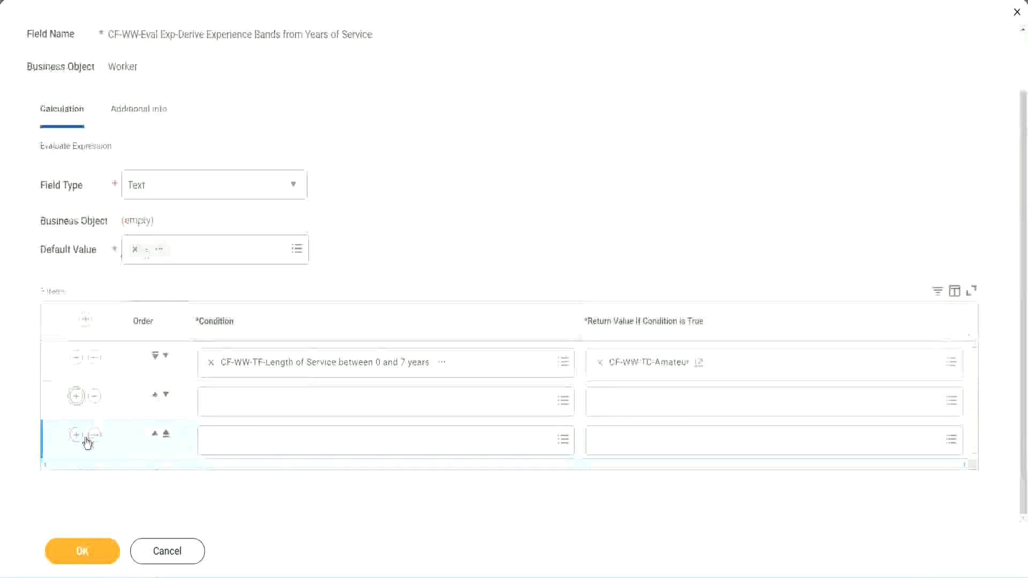
Set the second row's condition to CF-WW-TF-Length of Service between 8 and 15 years.
left_click(253, 401)
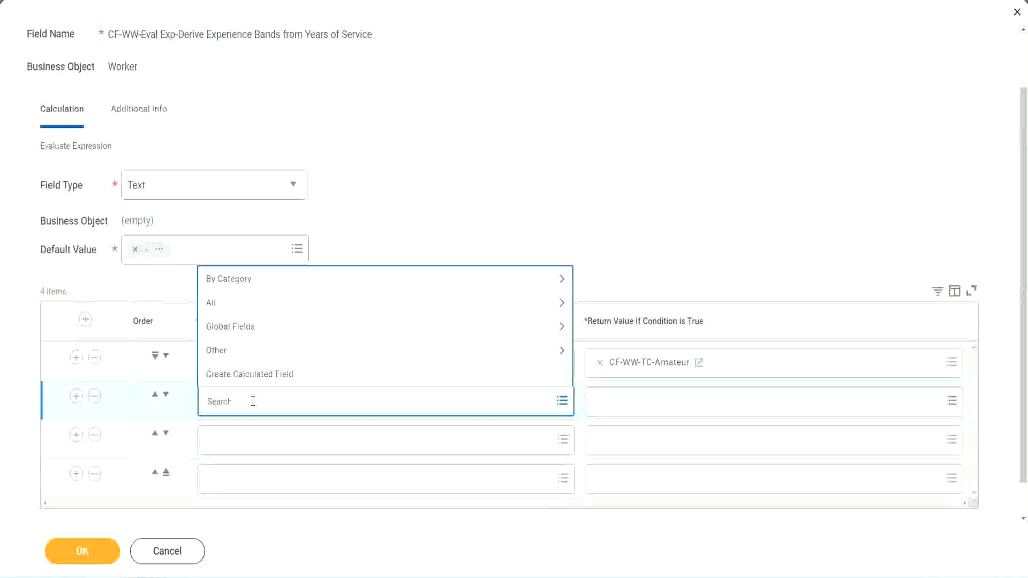
type("cf-ww")
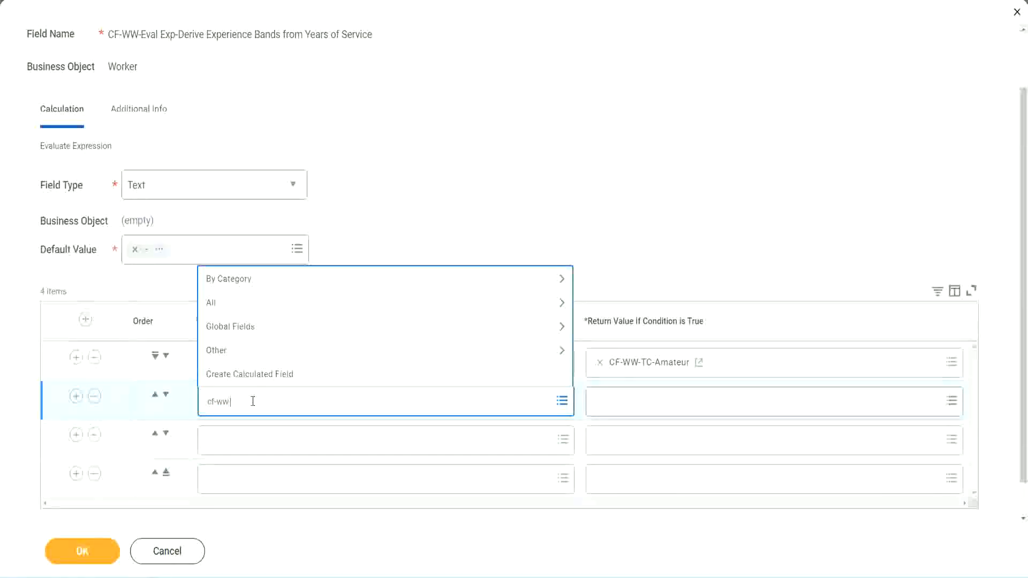
type("-tc")
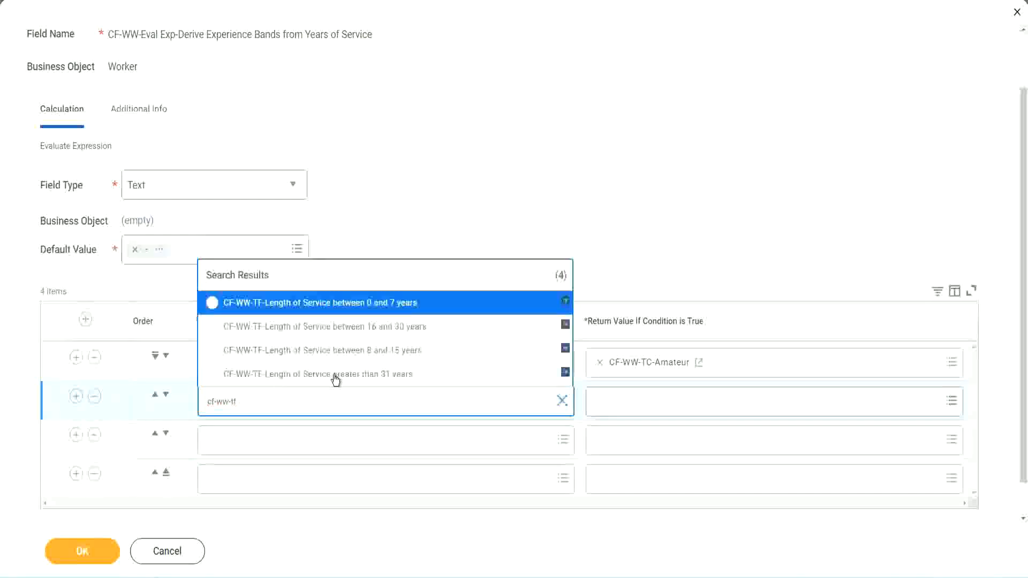
left_click(397, 352)
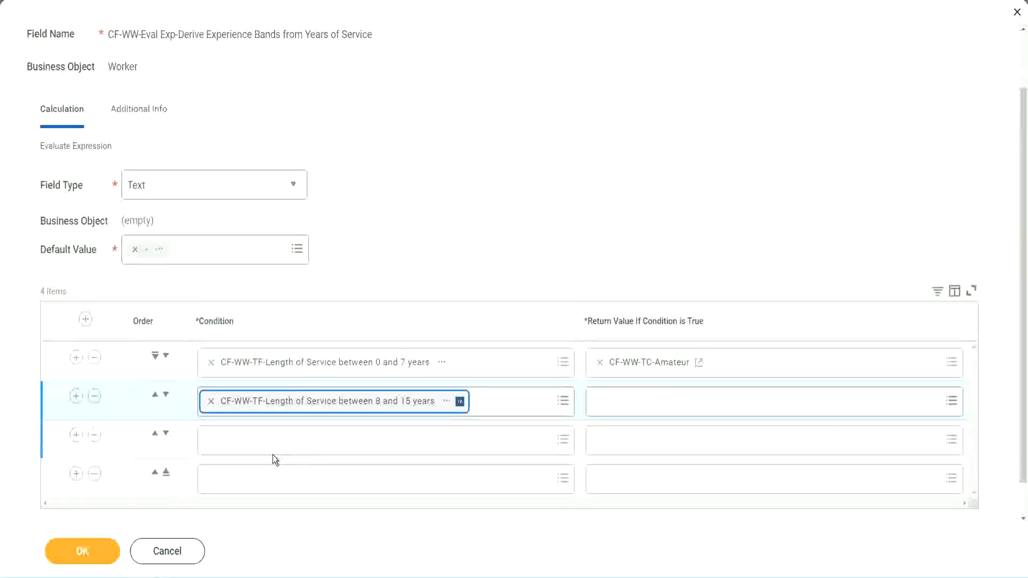
Set the third row's condition to CF-WW-TF-Length of Service between 16 and 30 years.
left_click(259, 439)
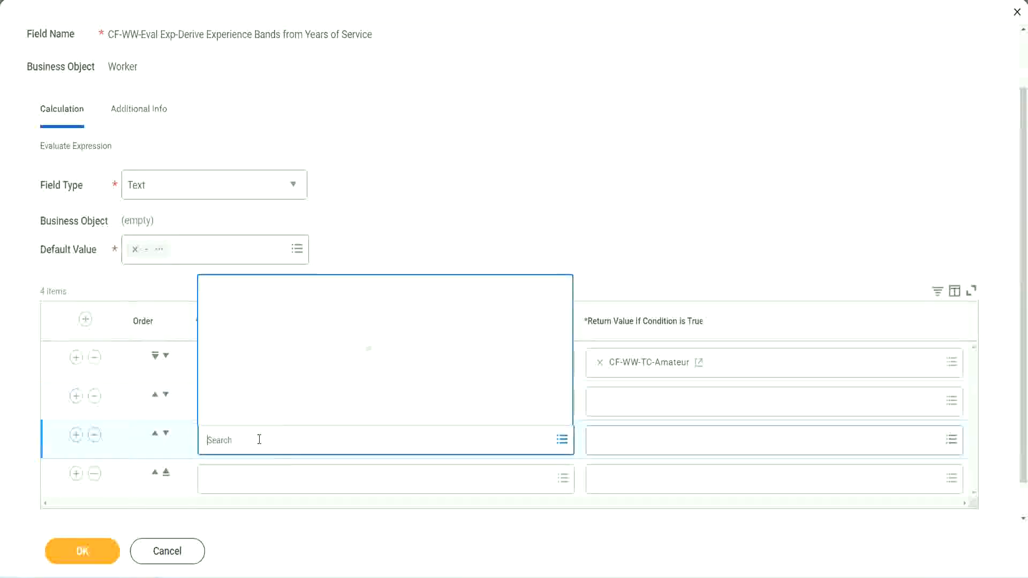
type("cf-ww-tc")
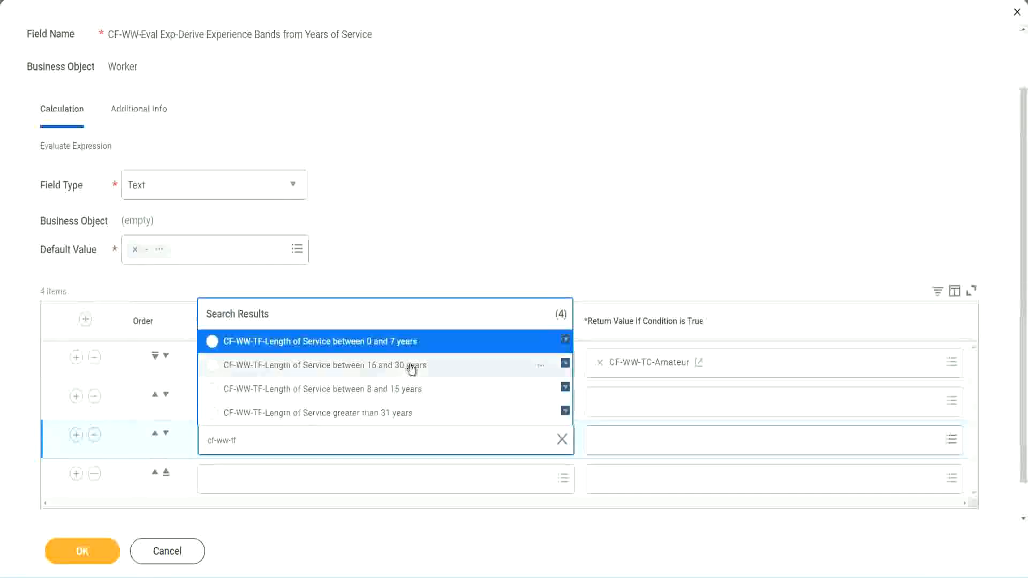
left_click(413, 364)
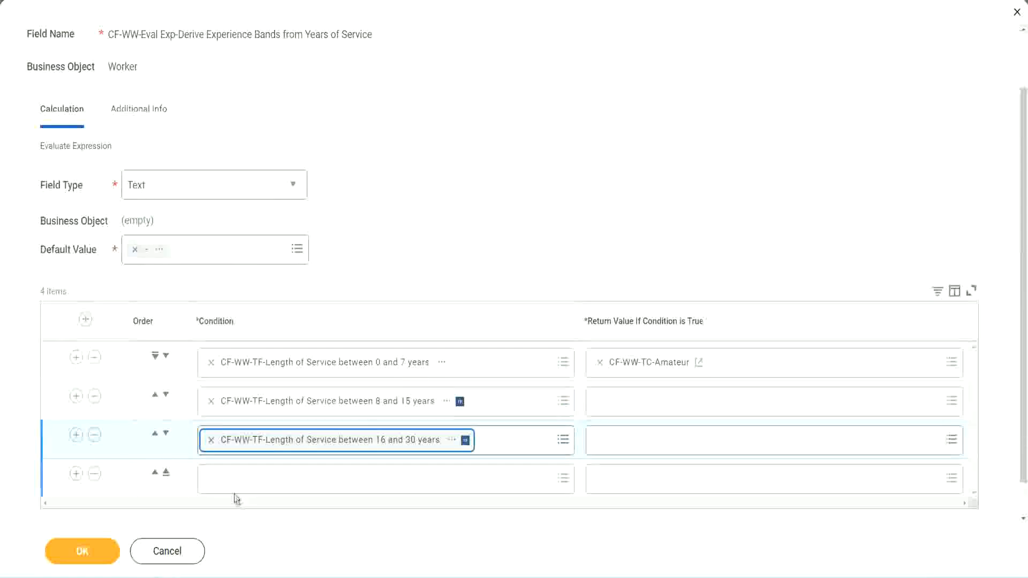
Set the fourth row's condition to CF-WW-TF-Length of Service greater than 31 years.
left_click(243, 480)
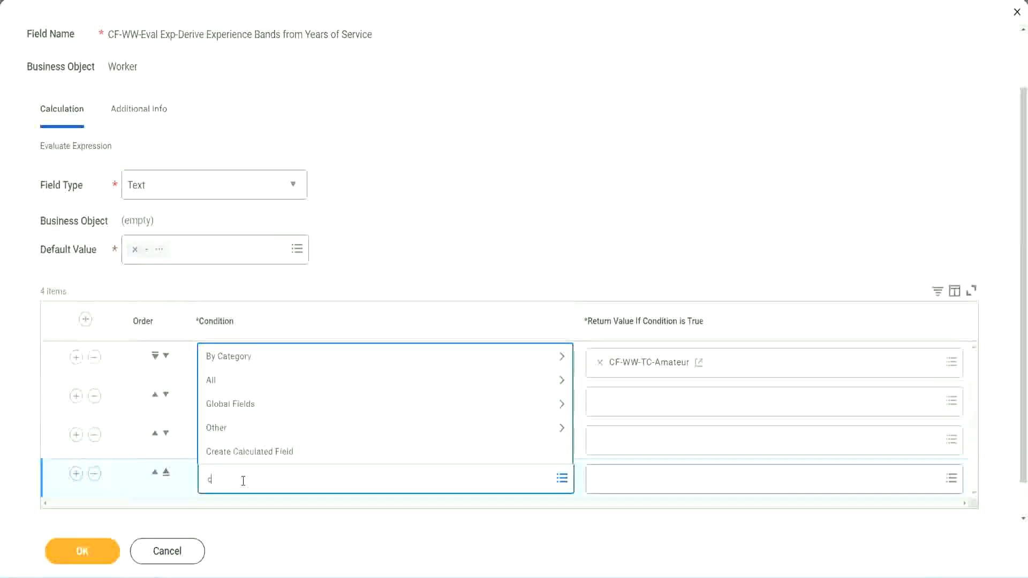
type("cf-ww")
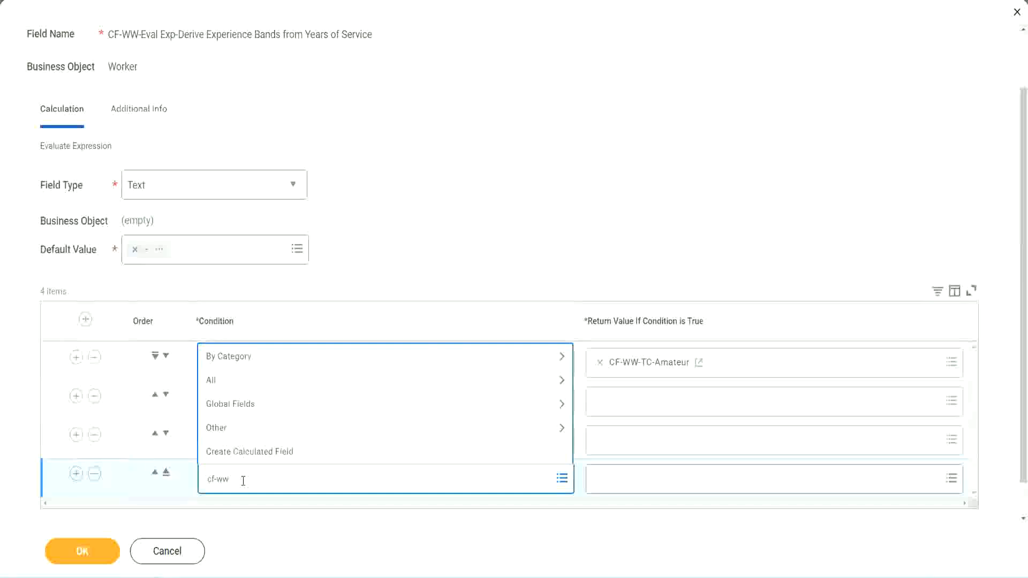
type(" tf 31")
key("Return")
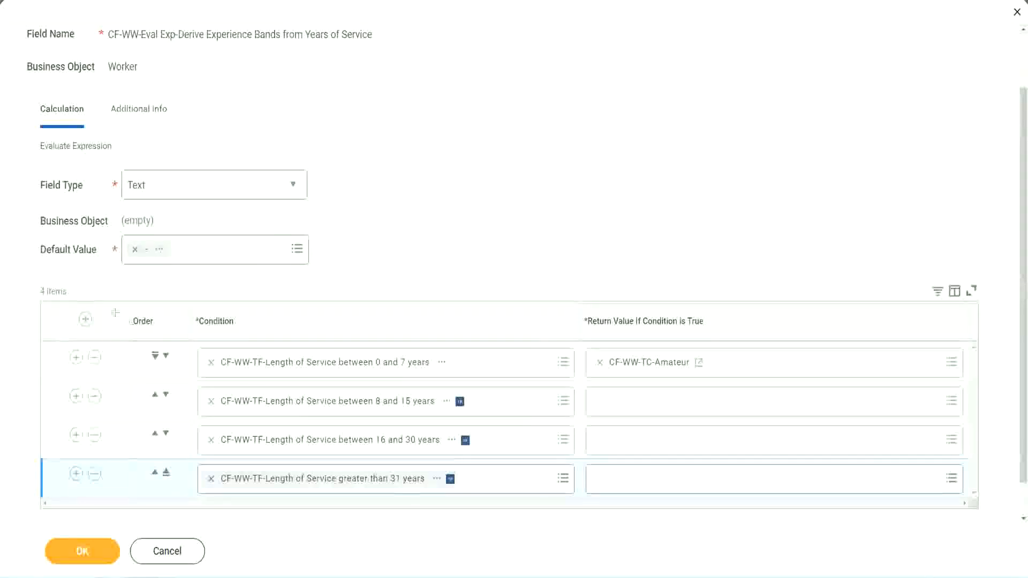
Try placing the 8 to 15 years condition above the 0 to 7 years condition and restore the original order.
left_click_drag(115, 314, 114, 423)
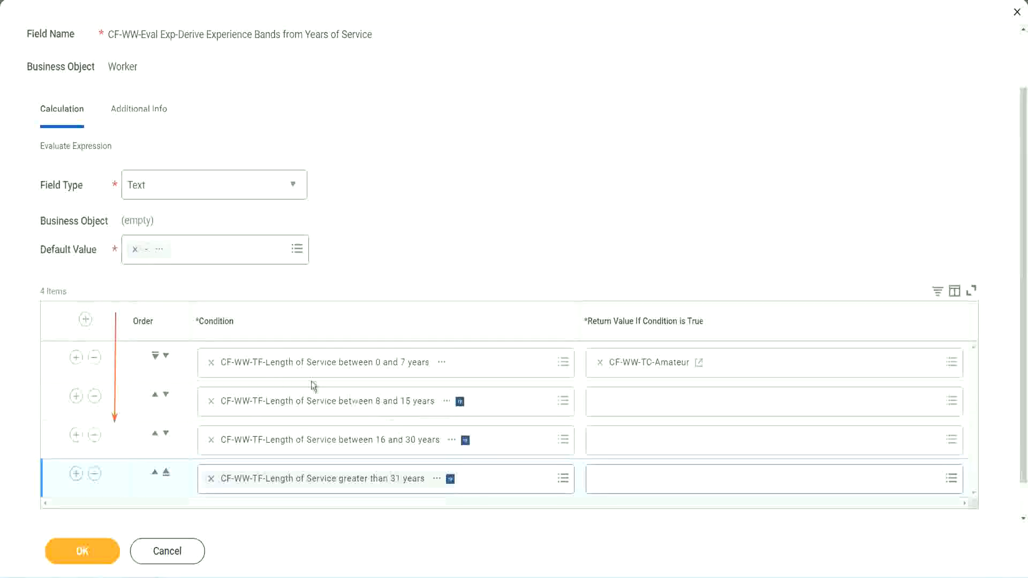
left_click(155, 396)
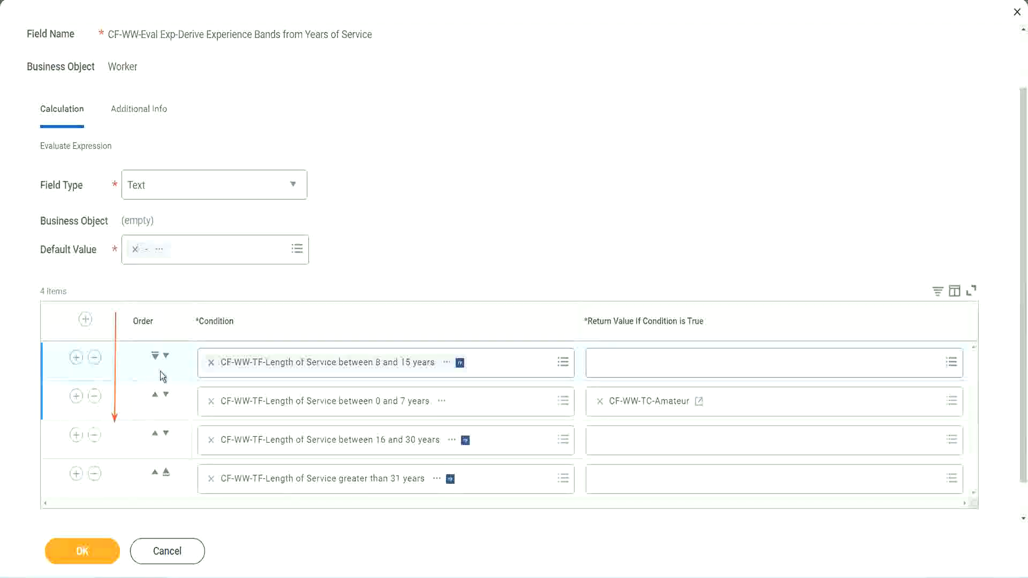
left_click(166, 357)
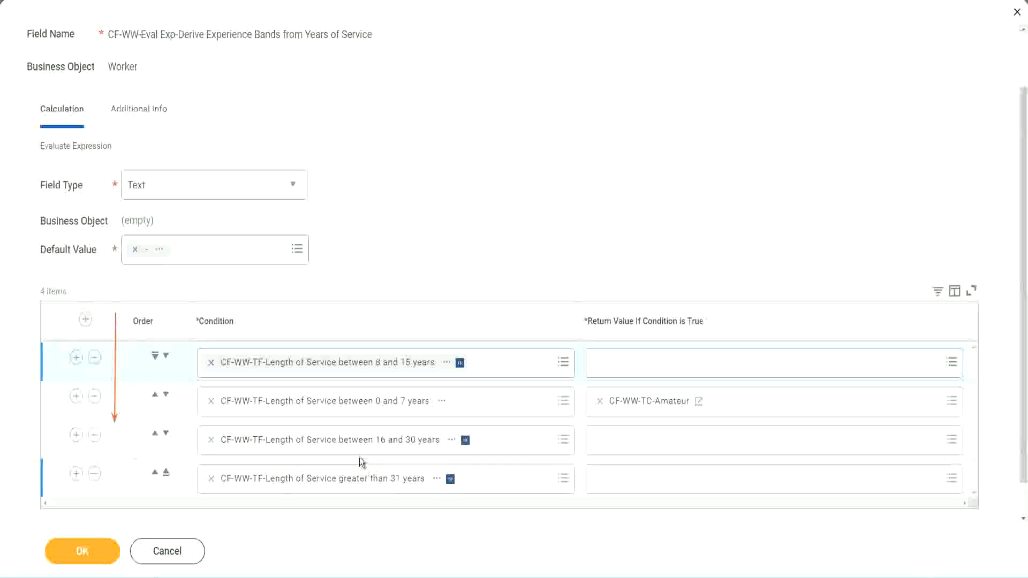
right_click(650, 409)
left_click(676, 464)
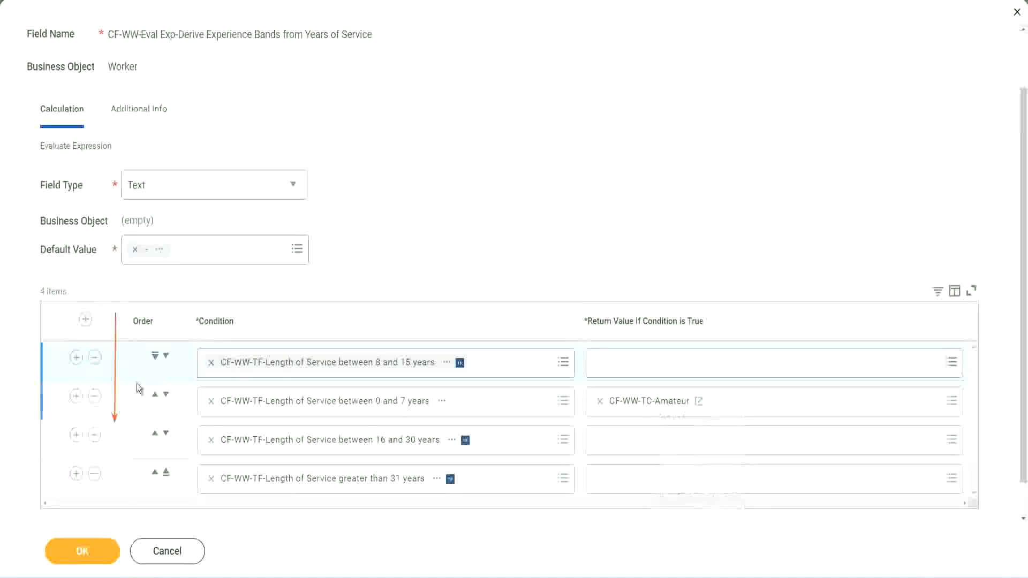
left_click(166, 356)
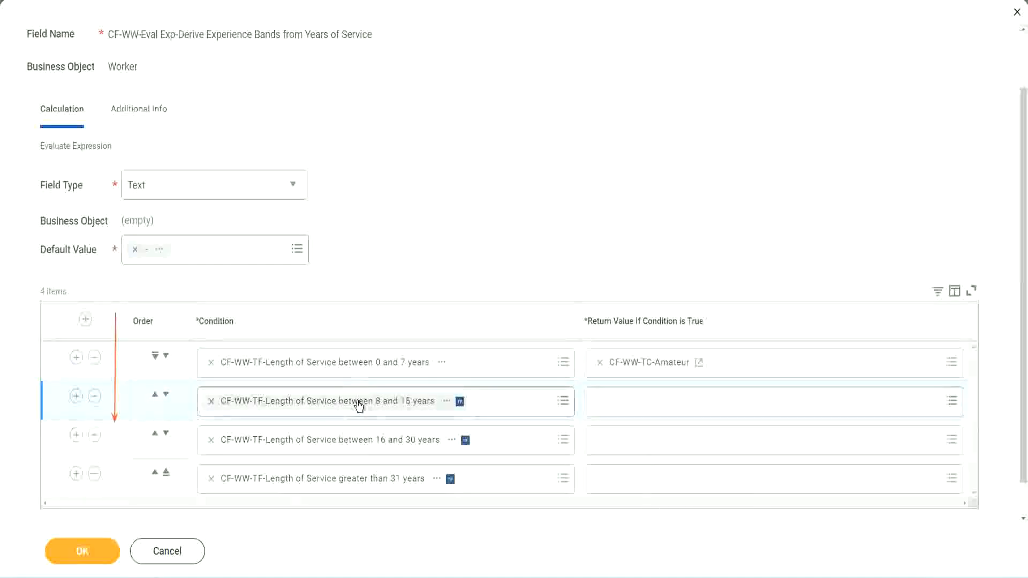
Create a Text Constant calculated field named CF-WW-TC-Experienced on the Global business object as the 8 to 15 years return value.
left_click(600, 402)
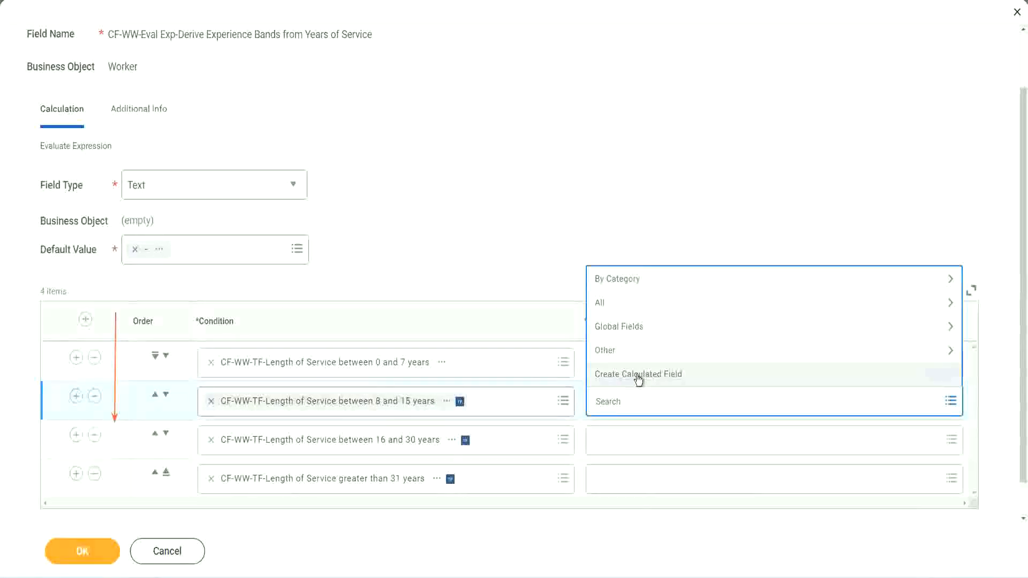
left_click(639, 375)
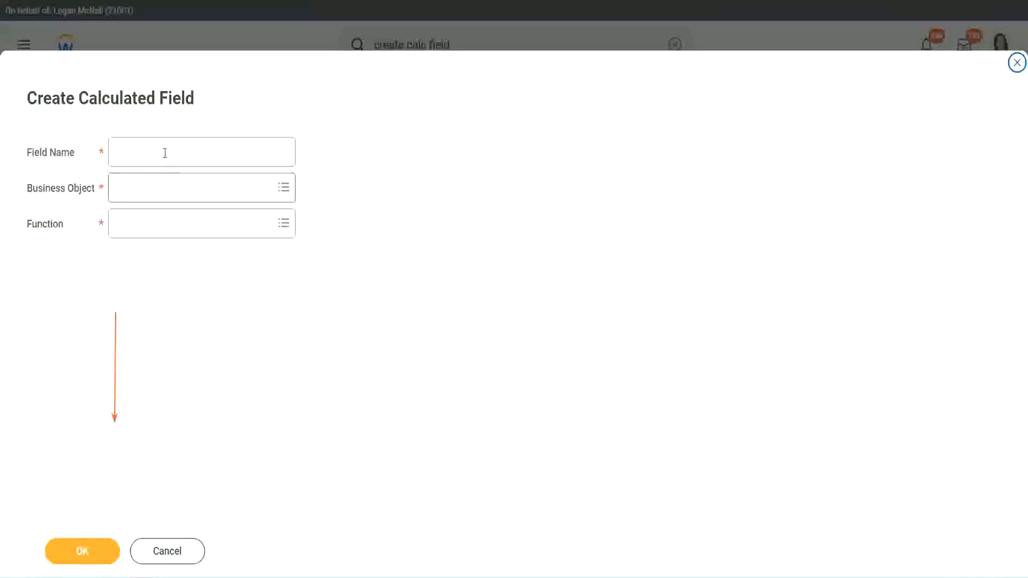
left_click(164, 152)
key("ctrl+v")
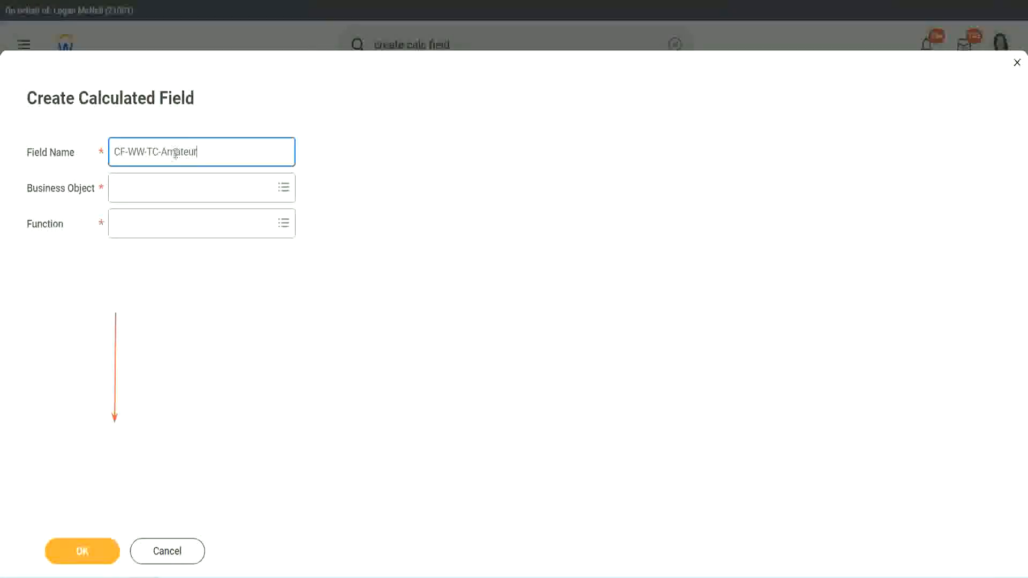
double_click(176, 153)
type("Experienced")
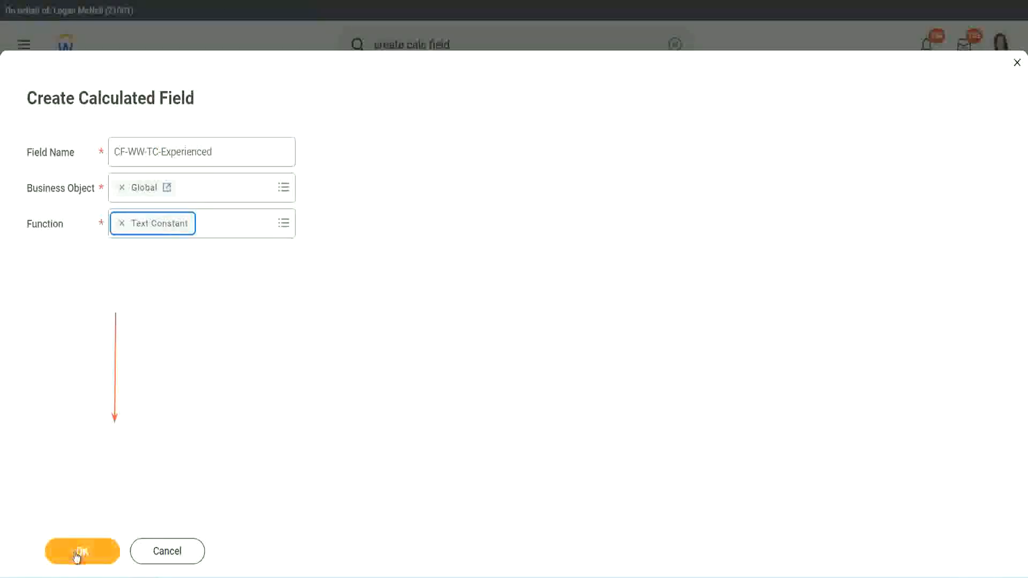
left_click(77, 557)
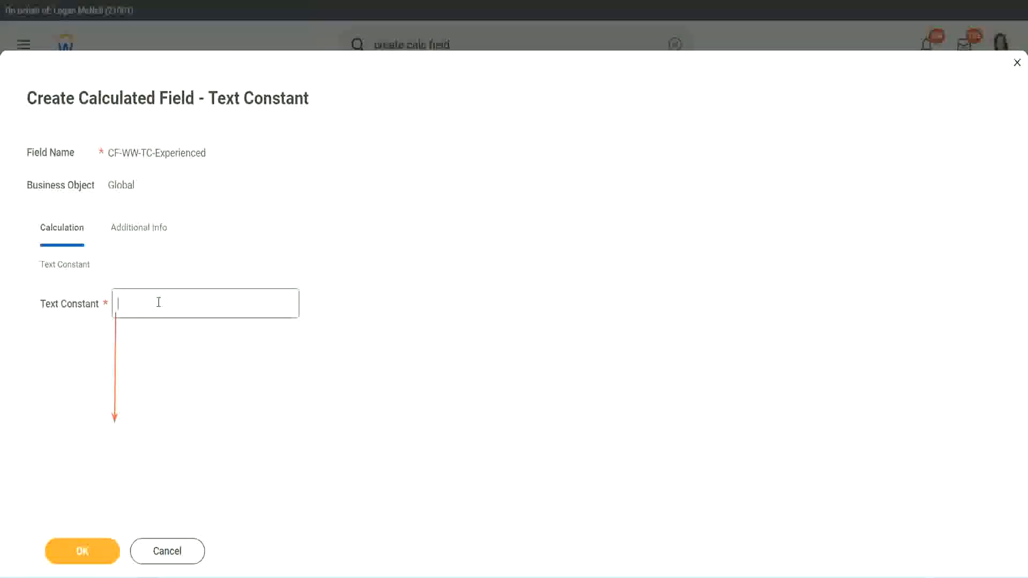
Set the text constant to "Experienced" and save the new calculated field.
left_click(156, 304)
type("Experienced")
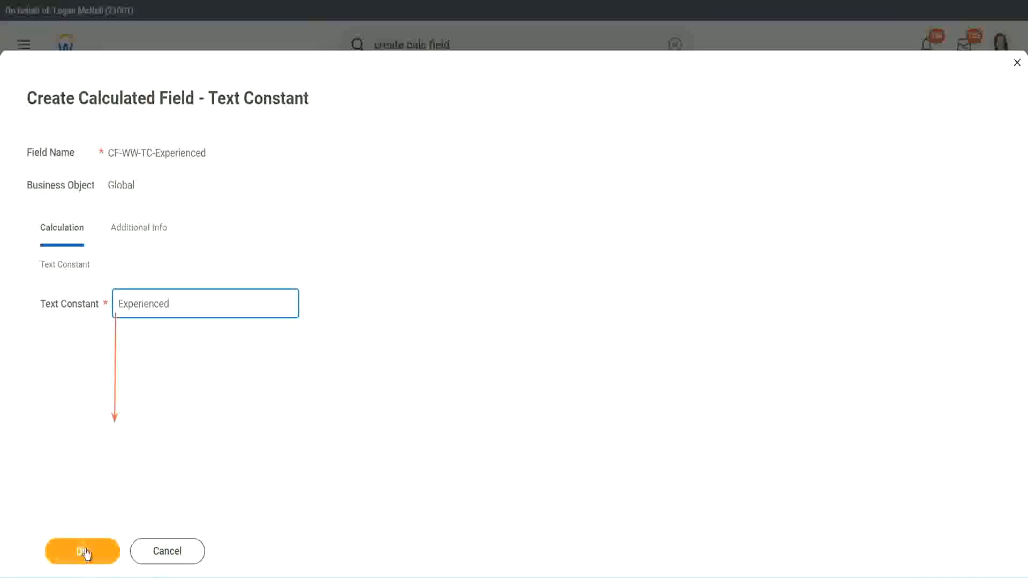
left_click(85, 550)
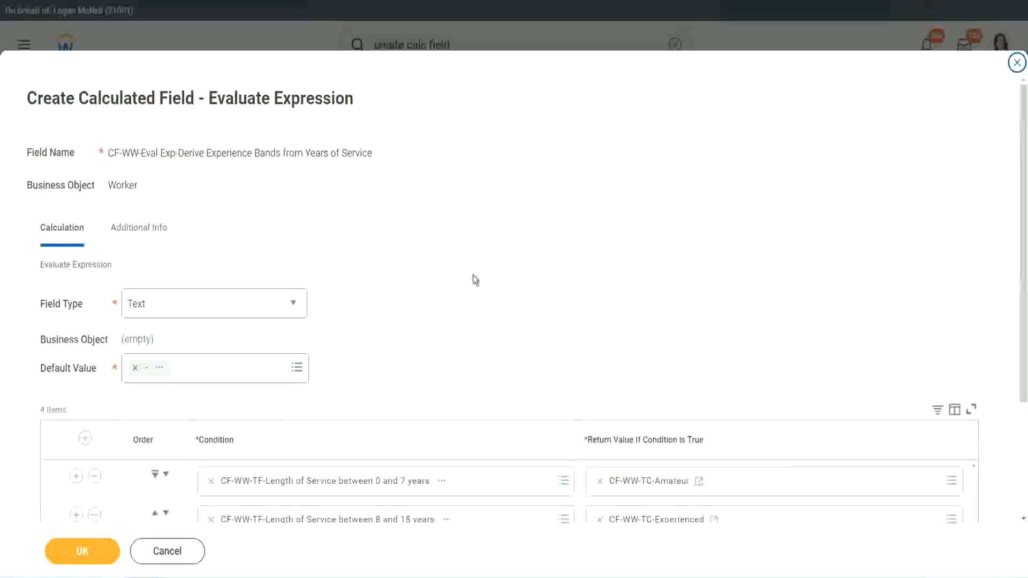
Start a new calculated field for the 16 to 30 years return value and paste CF-WW-TC-Amateur as its name.
scroll(473, 275, "down", 2)
scroll(474, 279, "down", 1)
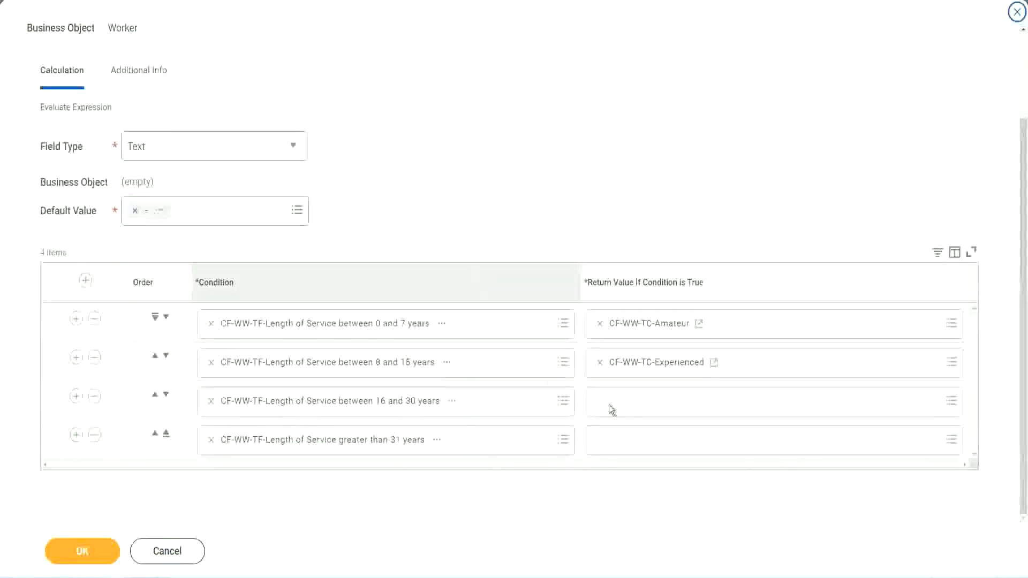
left_click(640, 401)
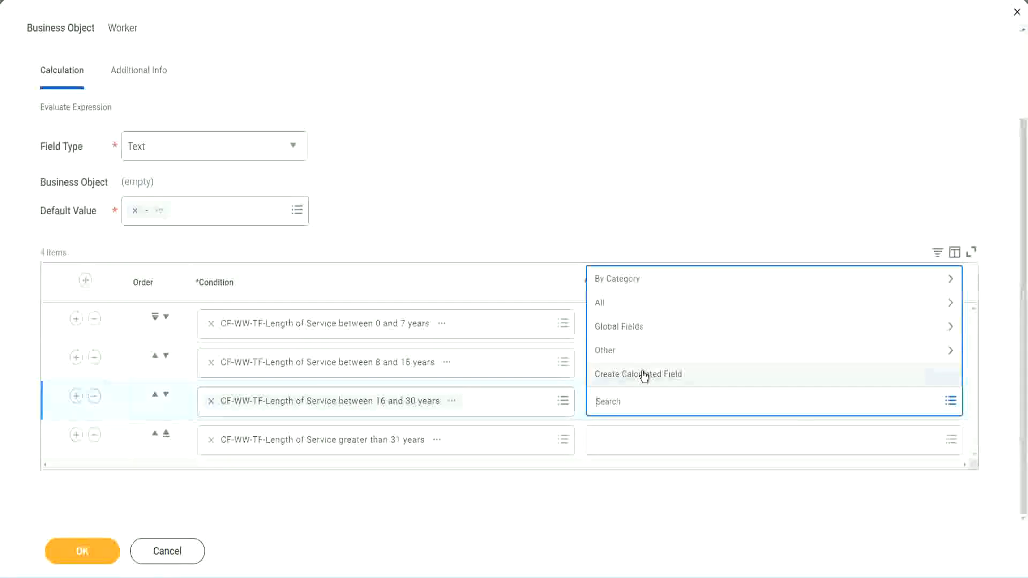
left_click(644, 375)
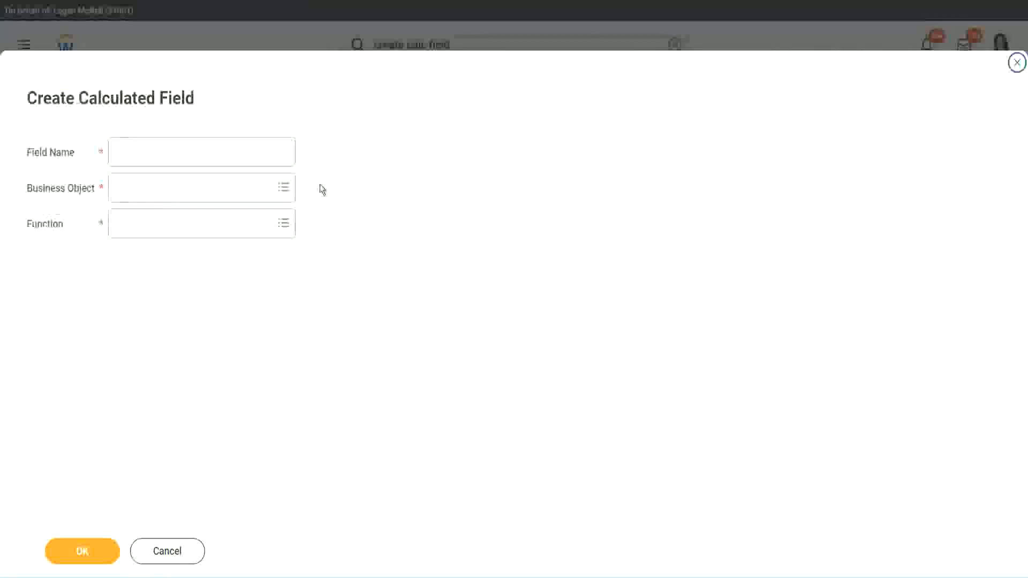
left_click(218, 154)
key("ctrl+v")
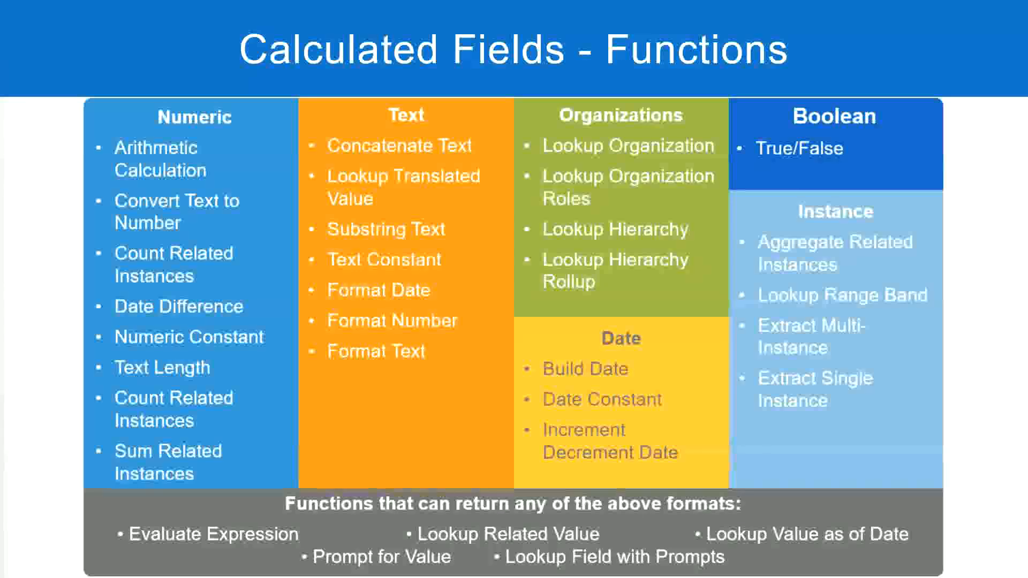
Check the band names in the notes, set the business object to Global and rename the field CF-WW-TC-Senior.
key("alt+Tab")
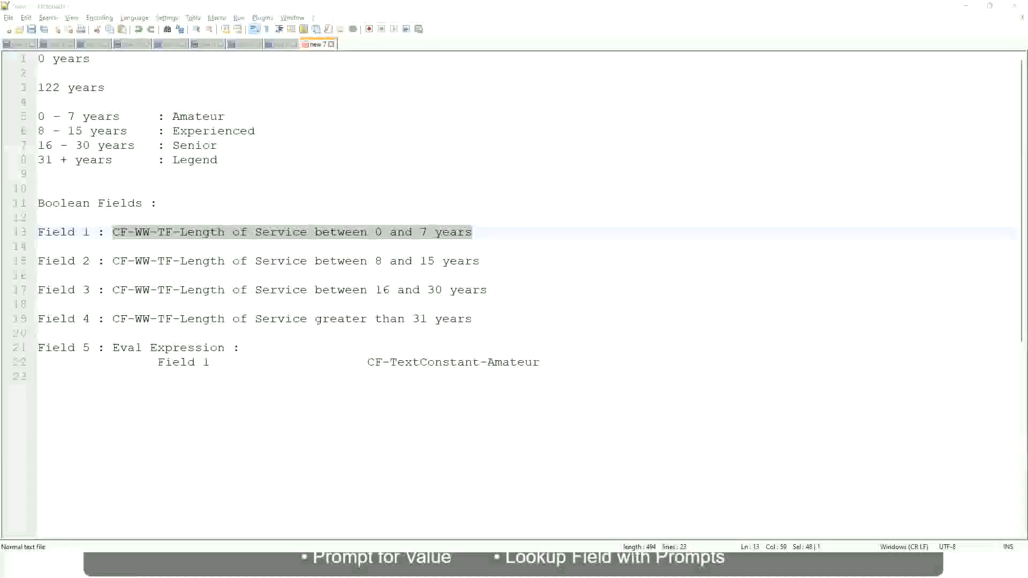
key("alt+Tab")
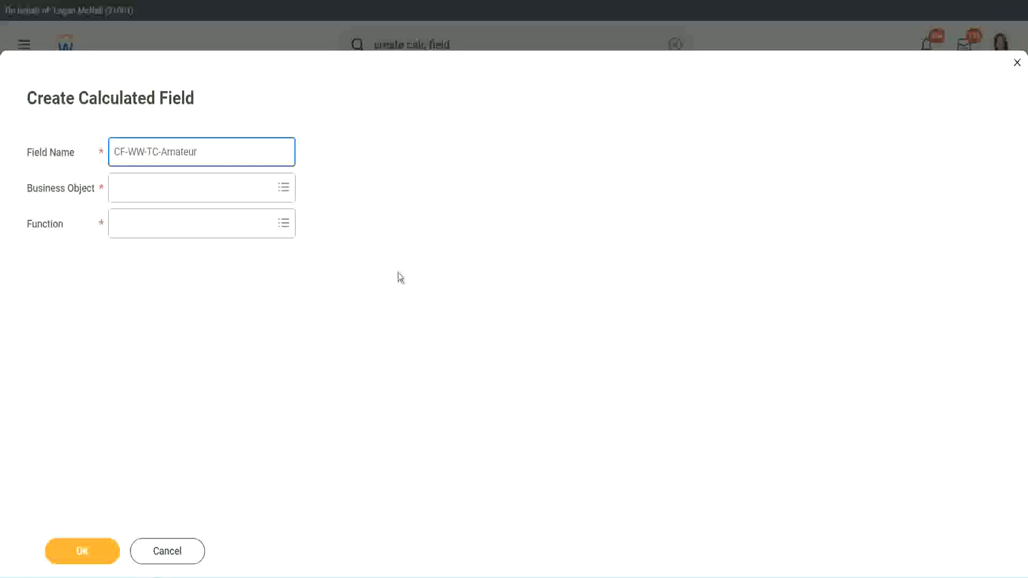
left_click(117, 189)
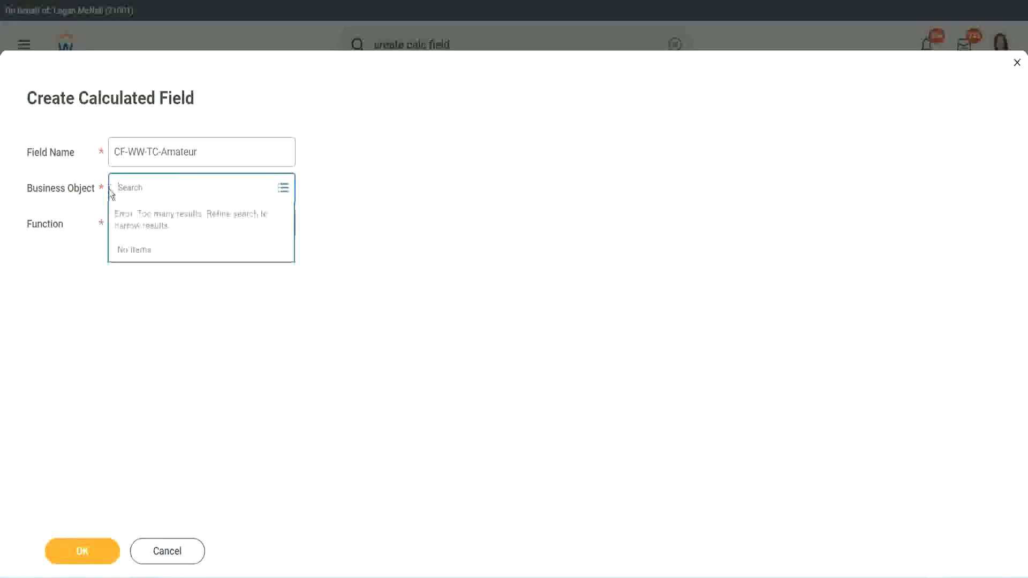
type("global")
key("Return")
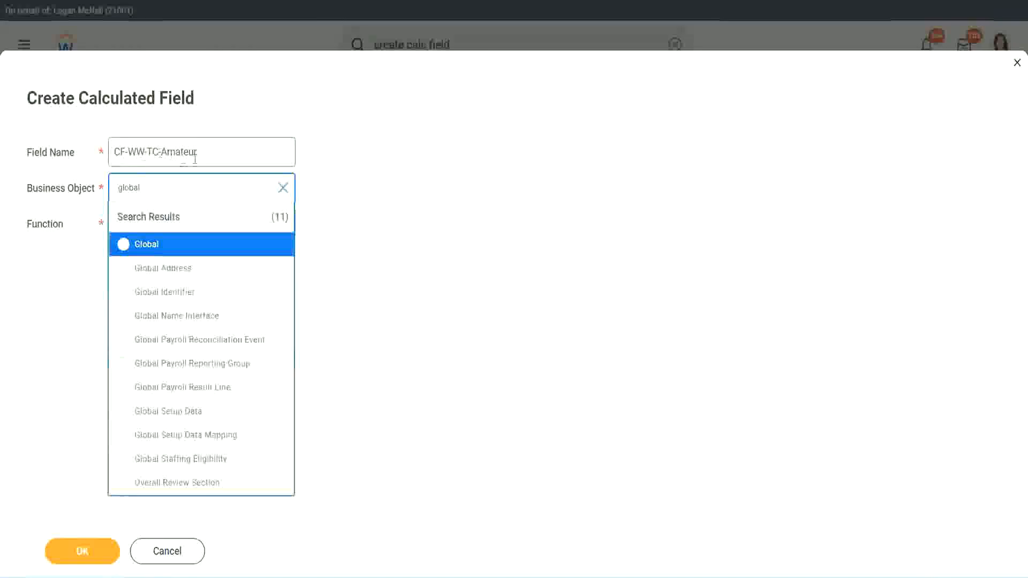
left_click(145, 246)
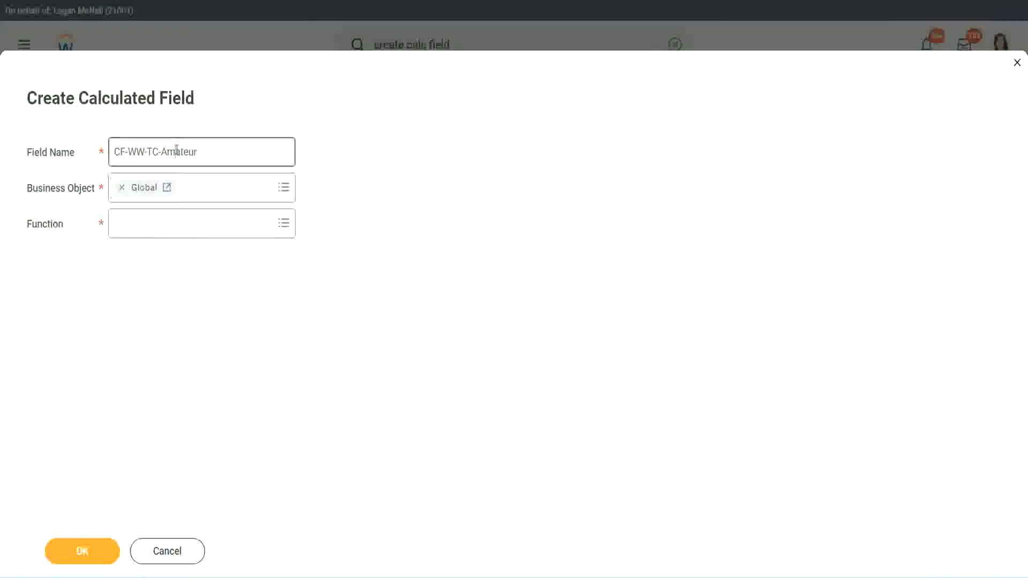
double_click(188, 151)
type("Senior")
Set the CF-WW-TC-Senior field's function to Text Constant and continue to its calculation settings.
left_click(163, 234)
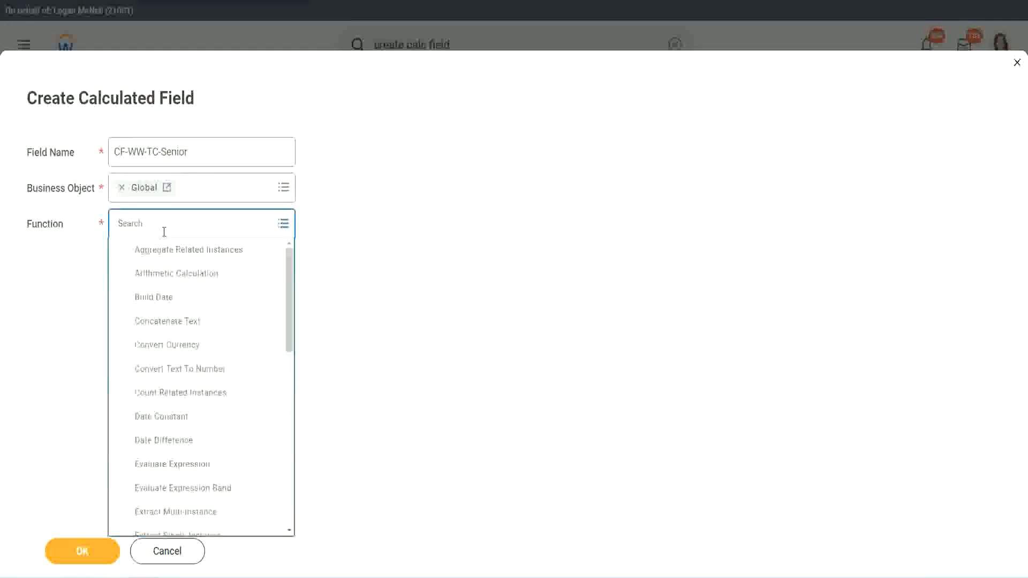
type("tc")
left_click(161, 273)
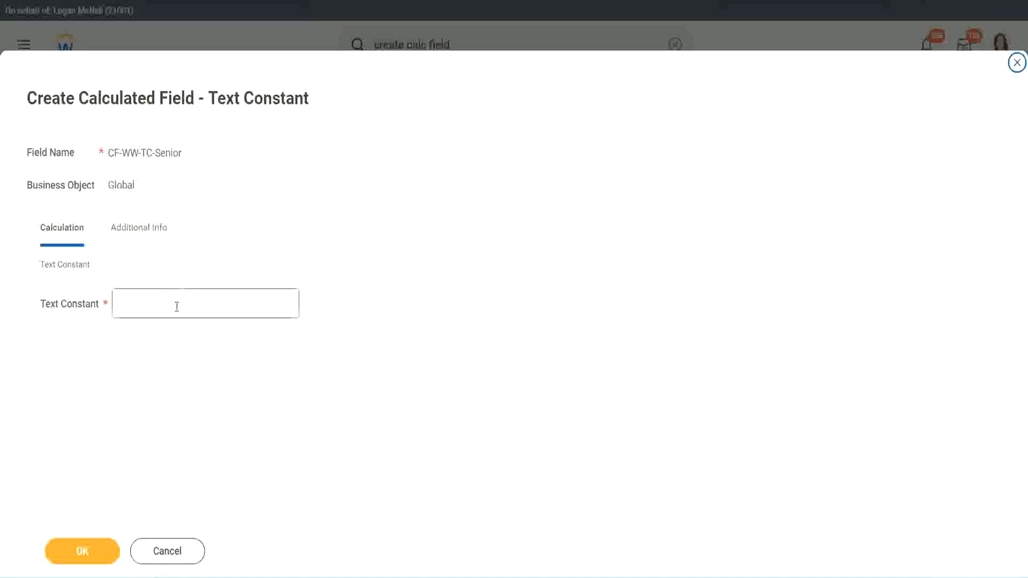
Set the text constant to "Senior" and save the new calculated field.
left_click(174, 302)
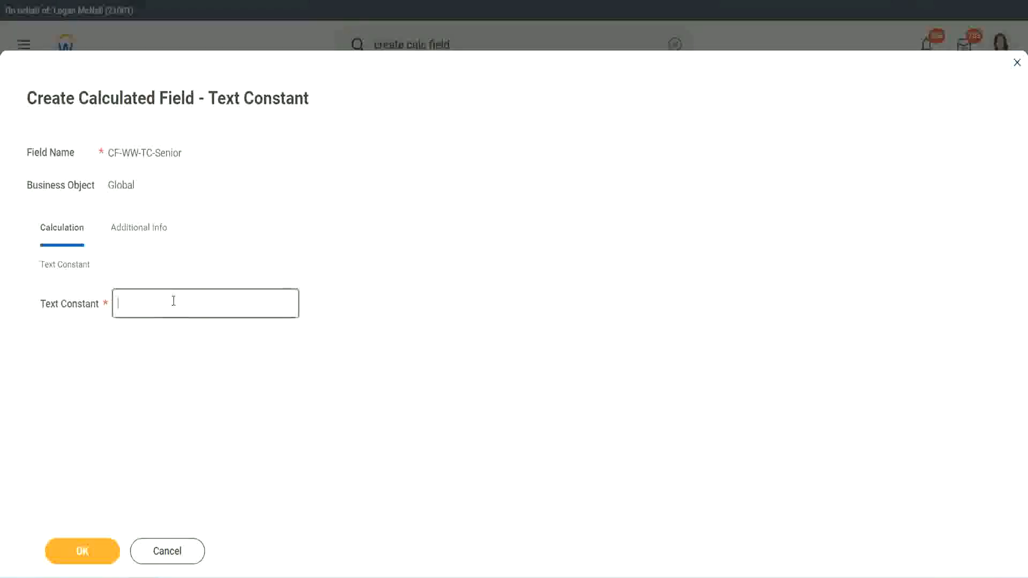
type("Senior")
left_click(82, 551)
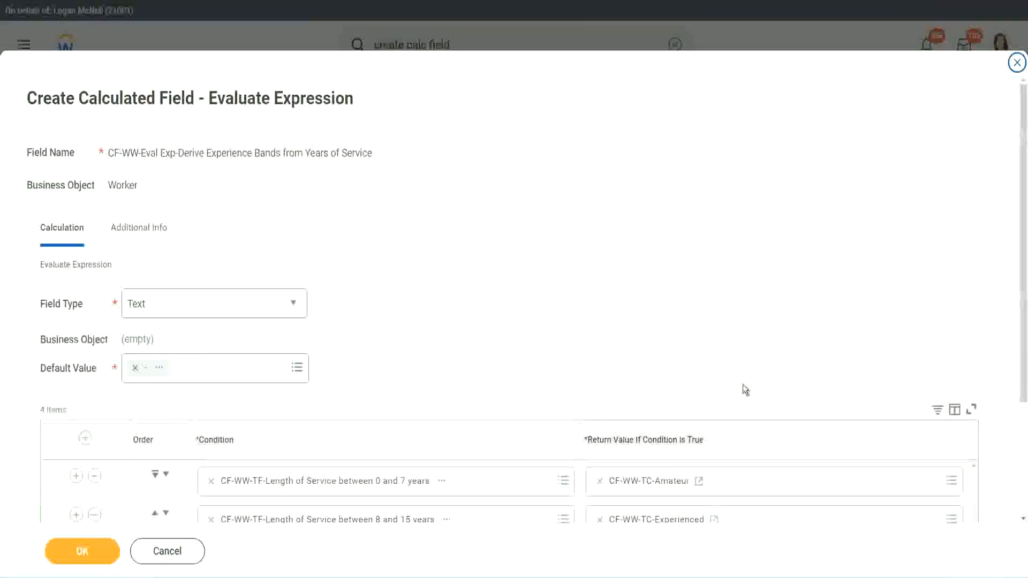
Copy the name CF-WW-TC-Senior and start a new calculated field for the greater than 31 years return value.
scroll(743, 386, "down", 3)
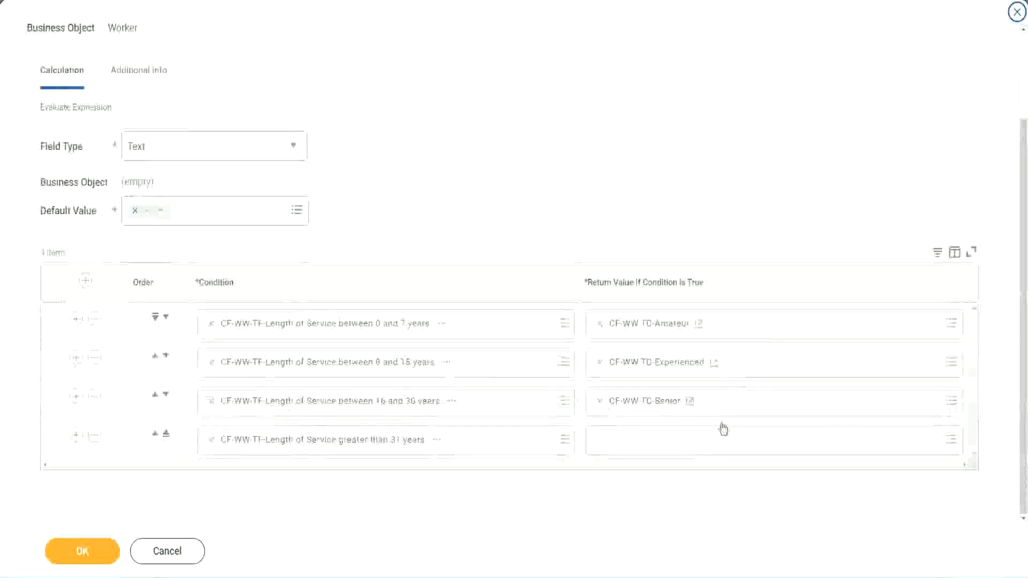
right_click(625, 406)
left_click(650, 460)
left_click(625, 448)
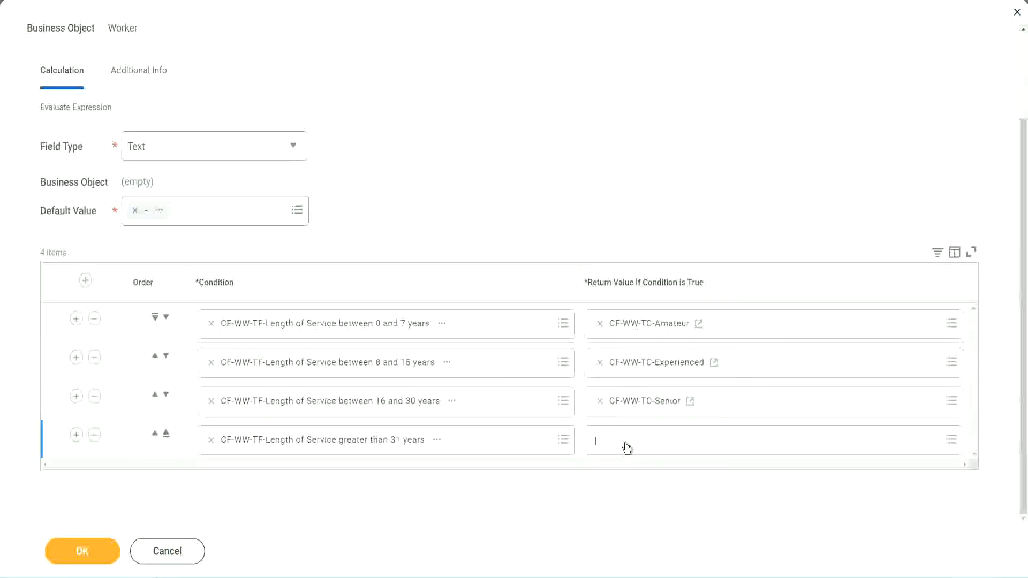
left_click(637, 417)
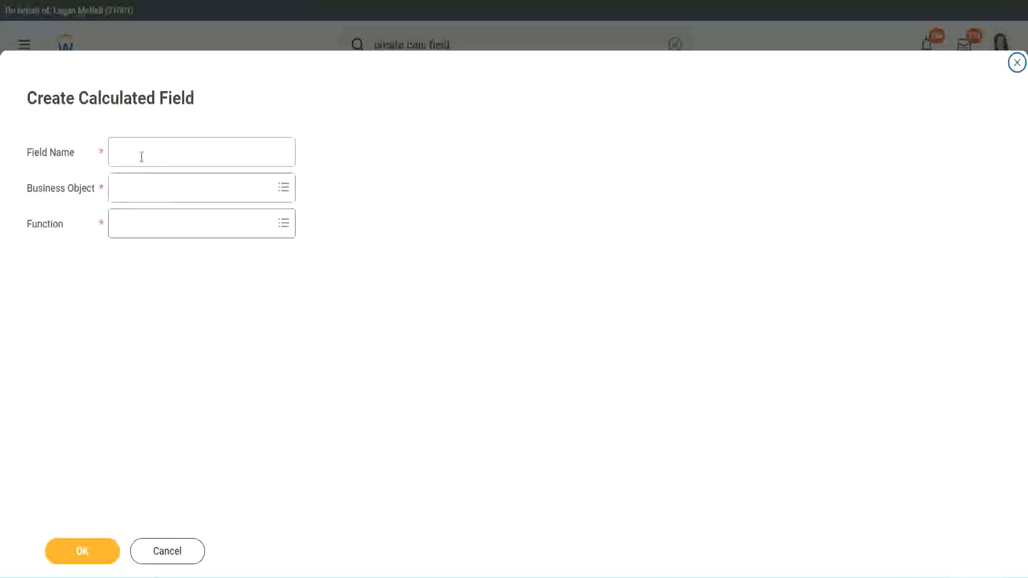
Name the new calculated field CF-WW-TC-Legend, reusing the copied name, and set its business object to Global.
left_click(142, 156)
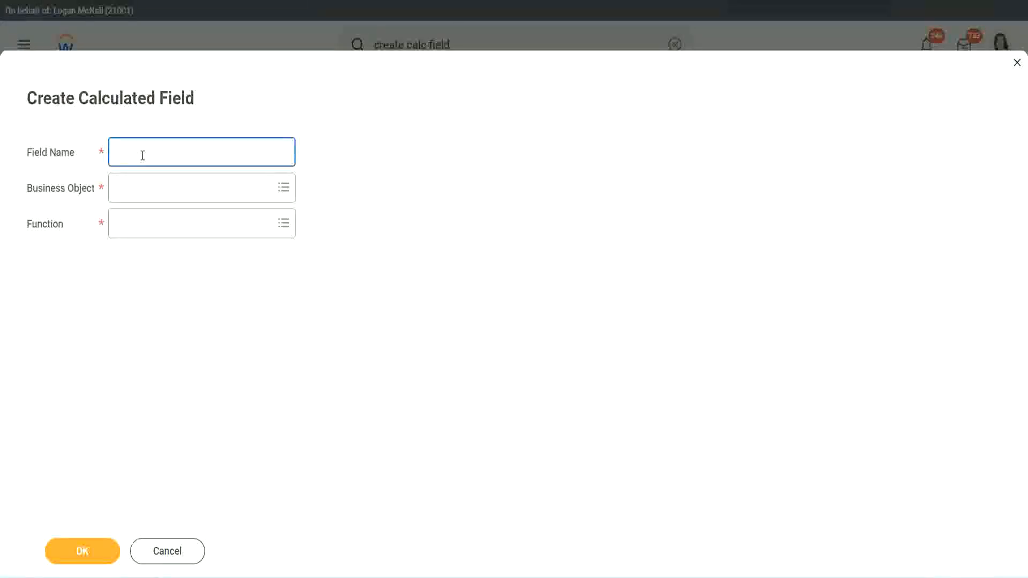
key("ctrl+v")
double_click(174, 151)
type("Legen")
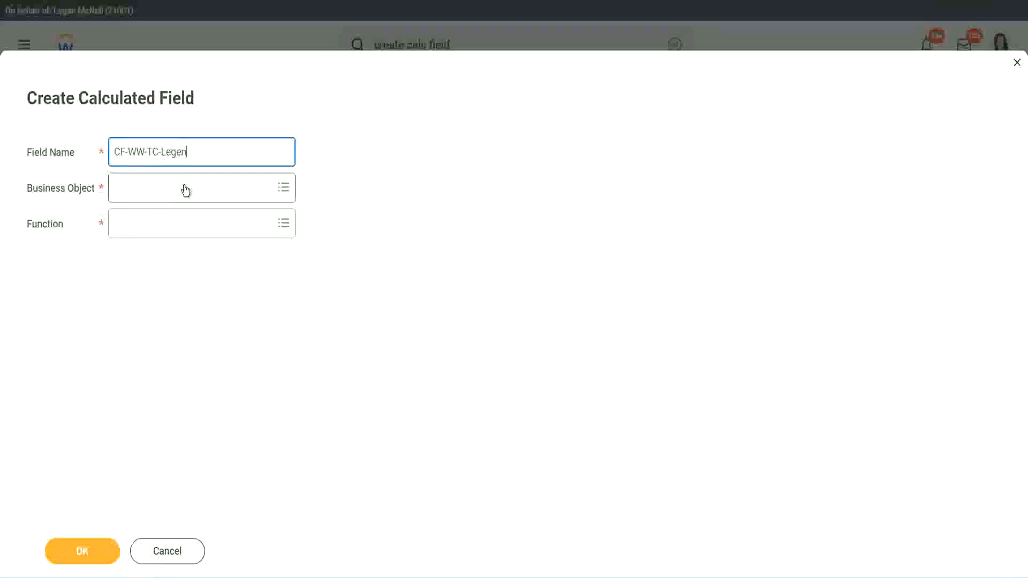
left_click(144, 196)
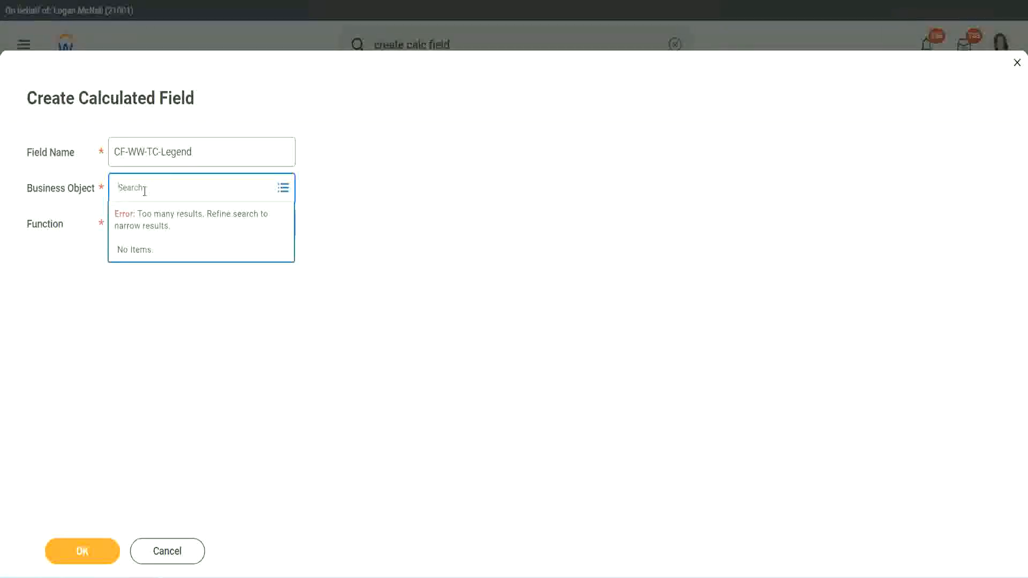
type("Global")
key("Return")
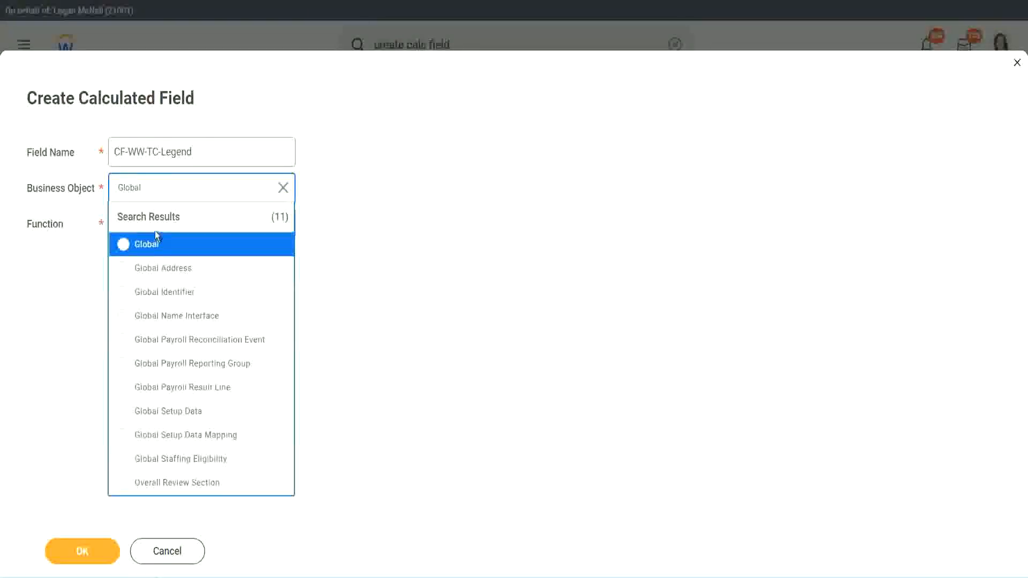
left_click(152, 245)
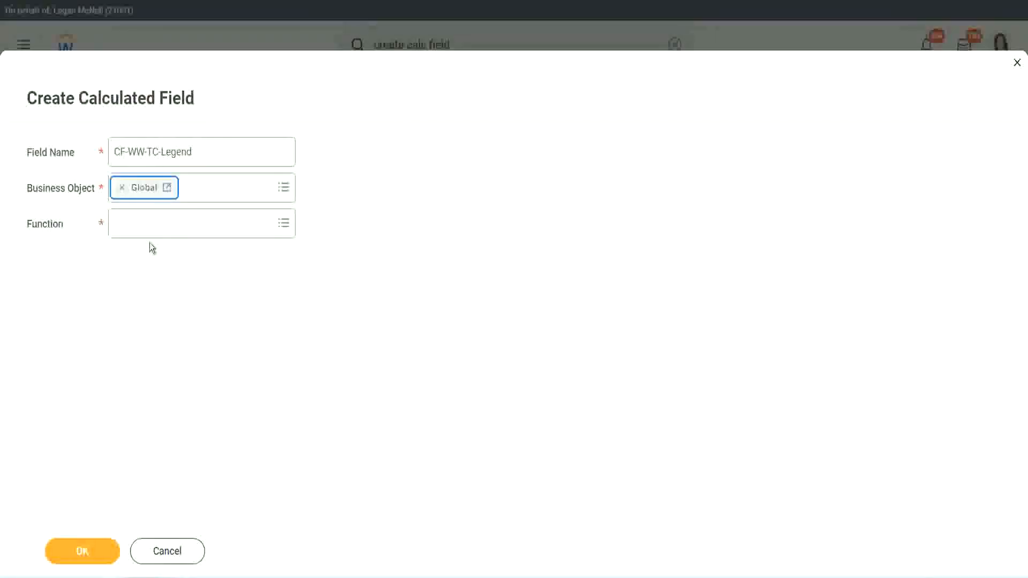
Set the CF-WW-TC-Legend field's function to Text Constant and continue to its calculation settings.
left_click(148, 221)
type("tc")
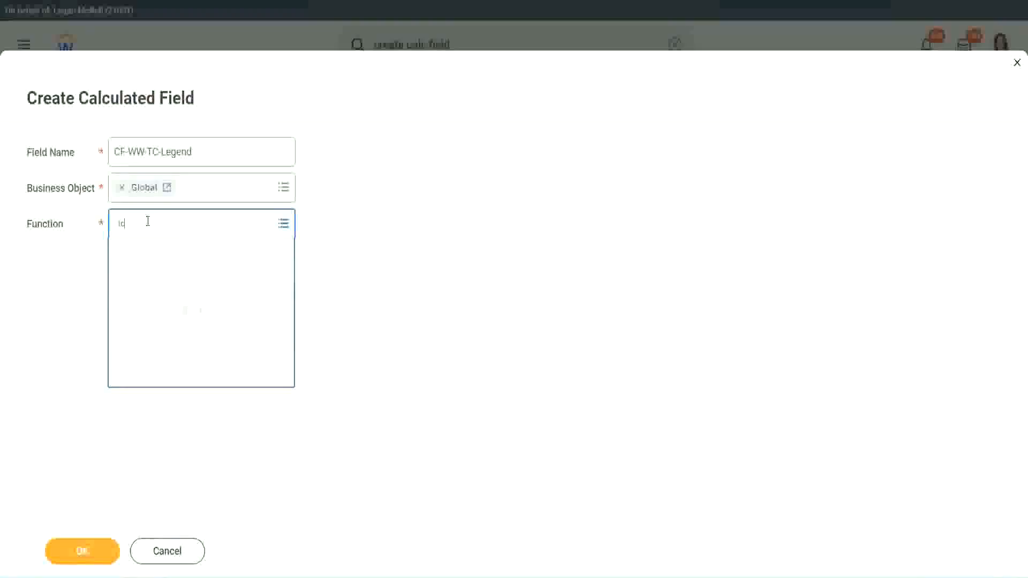
key("Return")
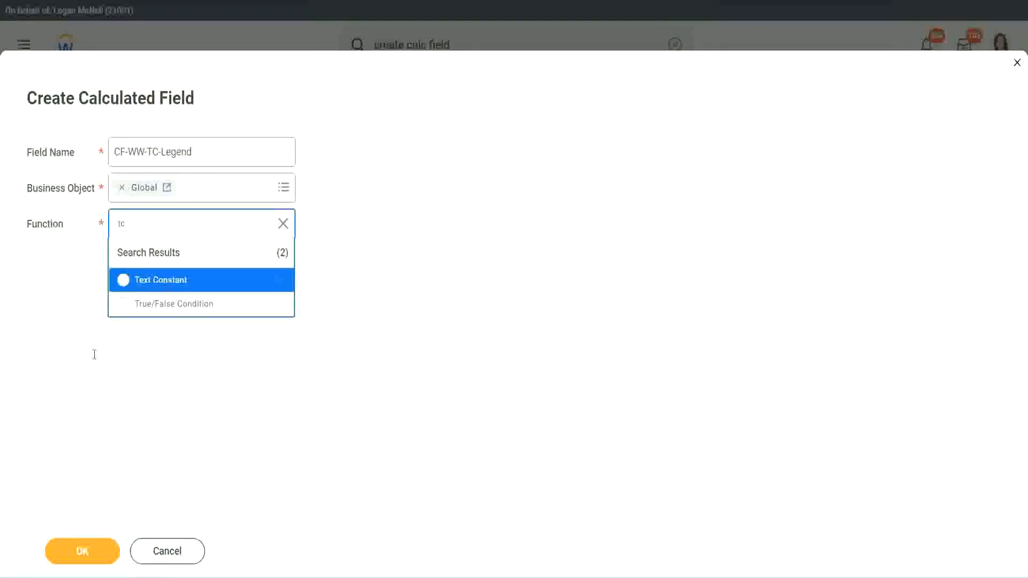
left_click(197, 283)
left_click(78, 551)
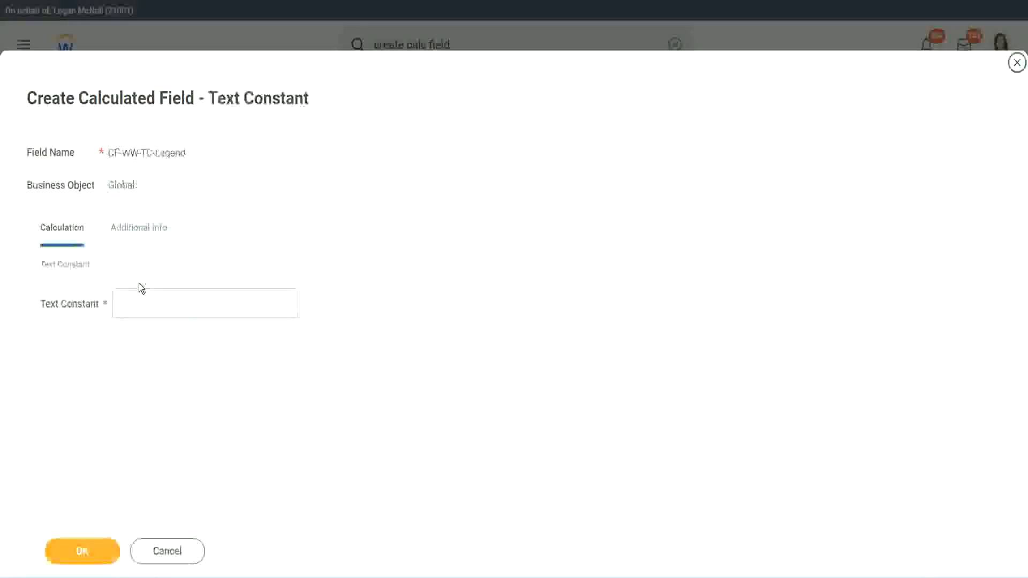
Set the text constant to "Legend" and save the new calculated field.
left_click(133, 305)
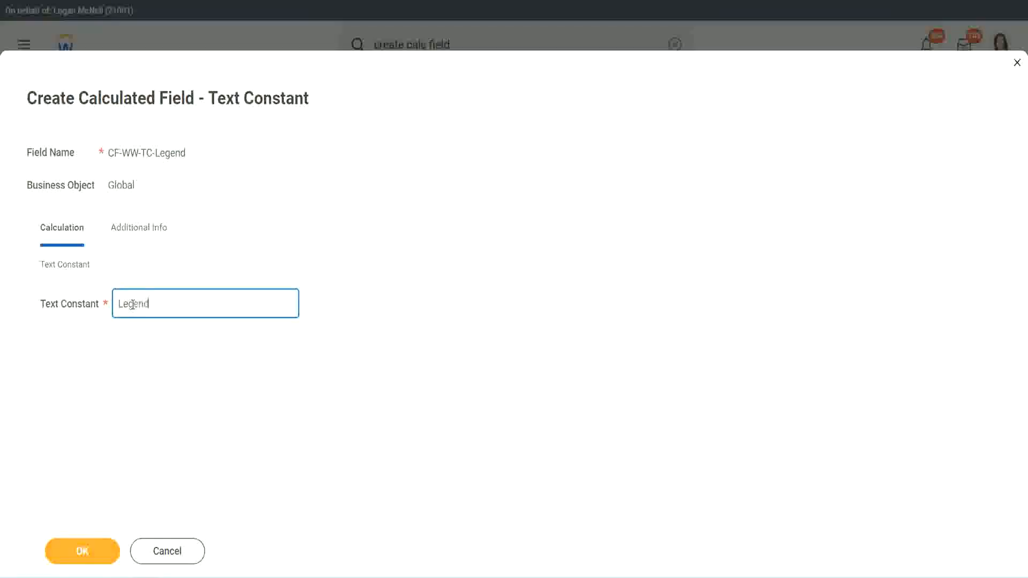
type("Legend")
left_click(86, 552)
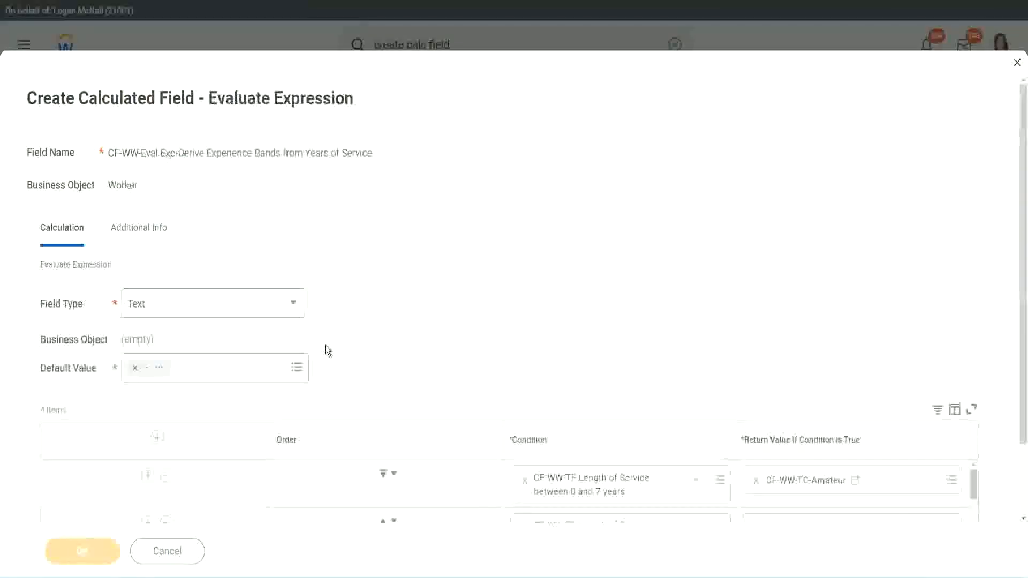
Review the field type, conditions and return values of the Evaluate Expression calculated field and save it.
scroll(544, 287, "down", 3)
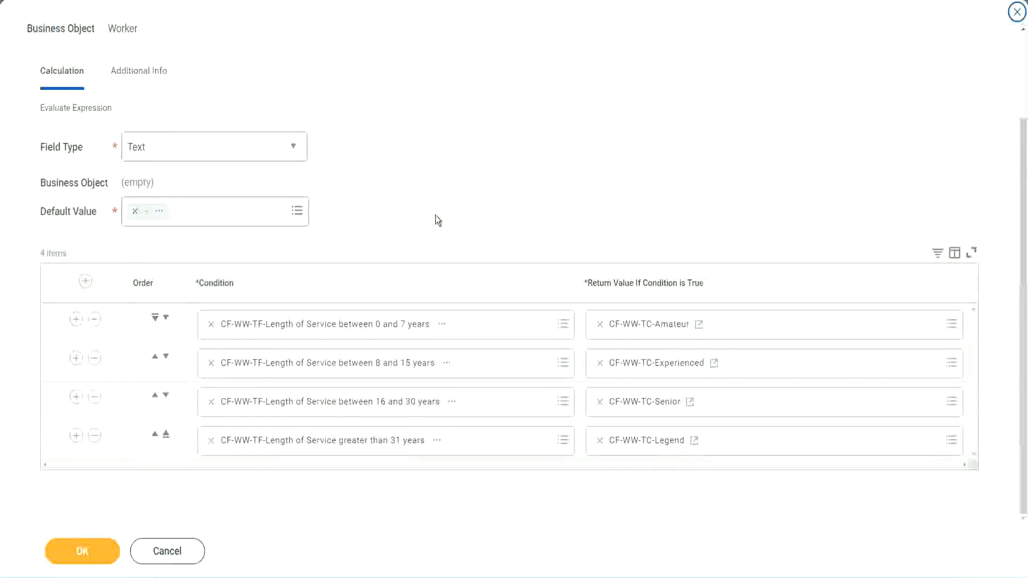
scroll(435, 215, "up", 3)
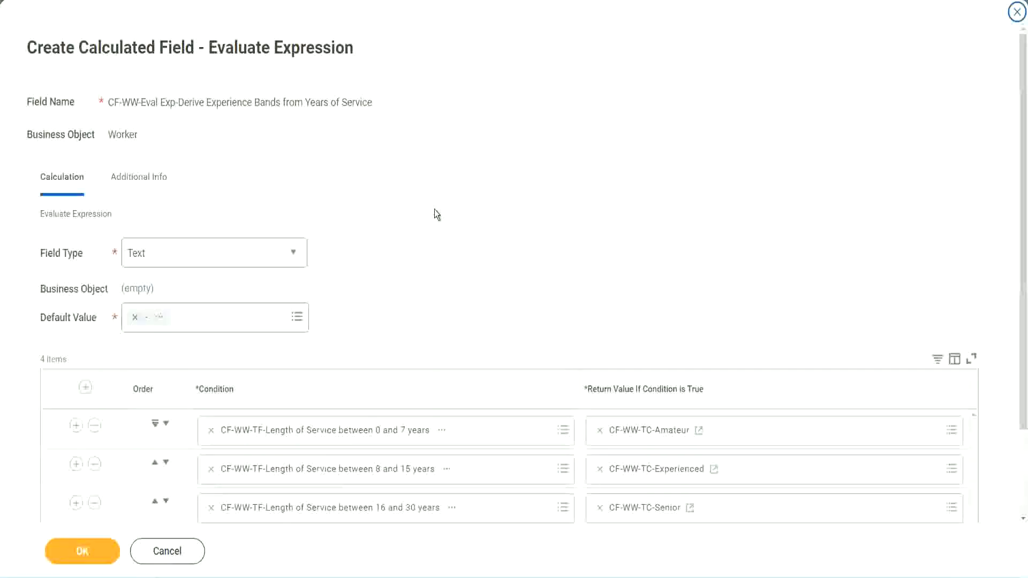
scroll(435, 211, "down", 2)
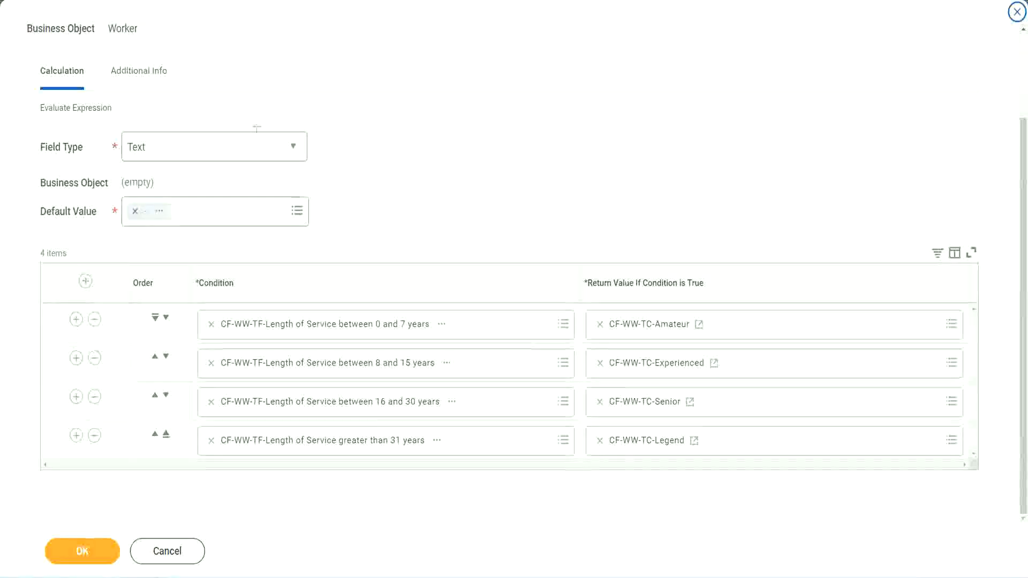
left_click_drag(658, 151, 667, 257)
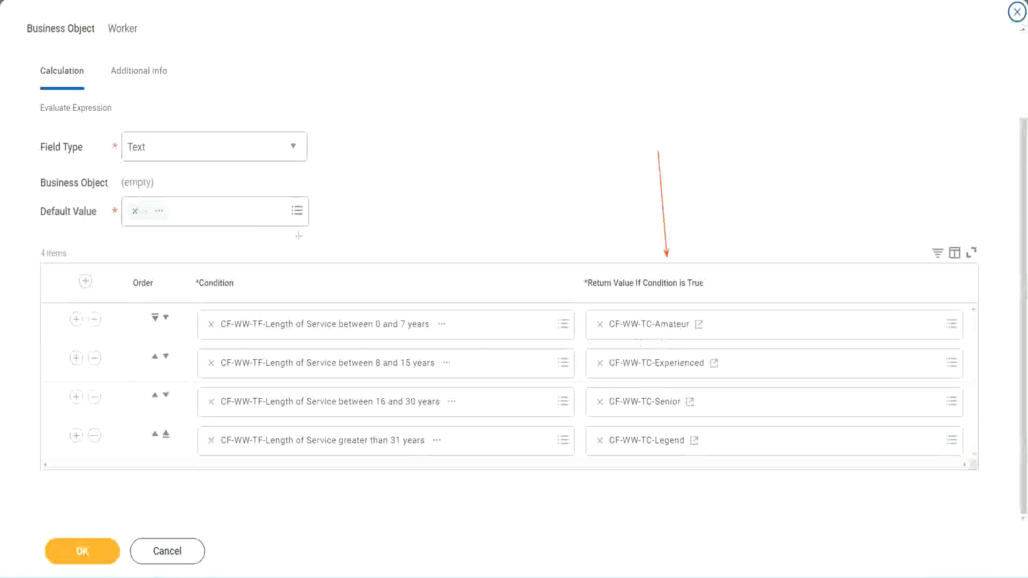
left_click_drag(127, 93, 131, 128)
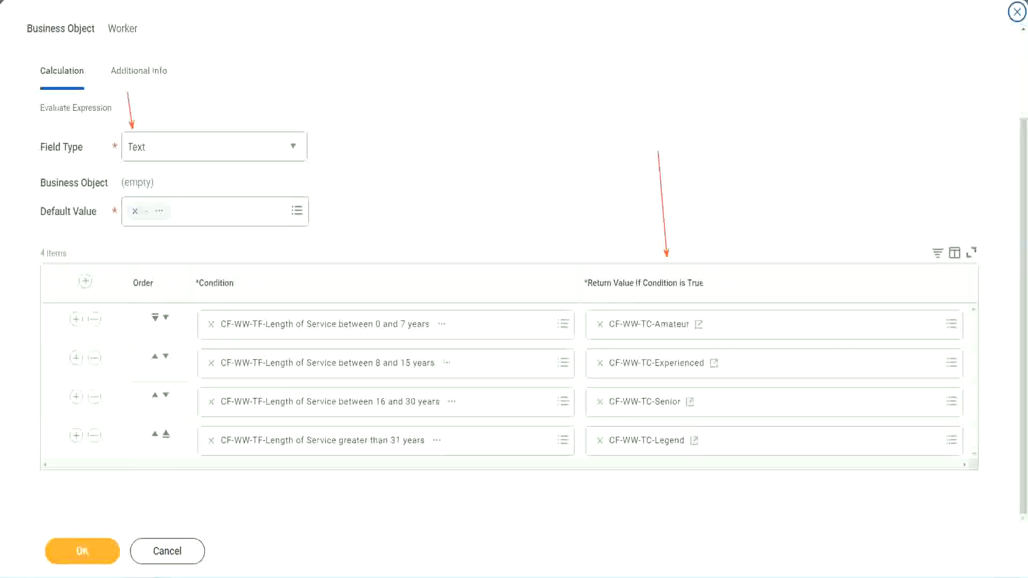
left_click(89, 551)
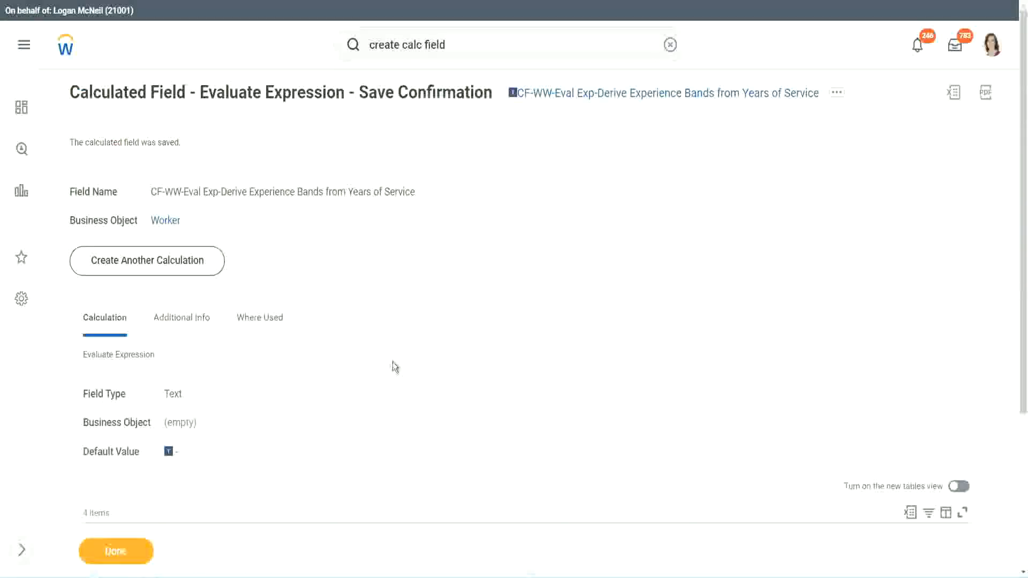
Review the saved experience bands calculation and copy the calculated field's name.
scroll(393, 358, "down", 4)
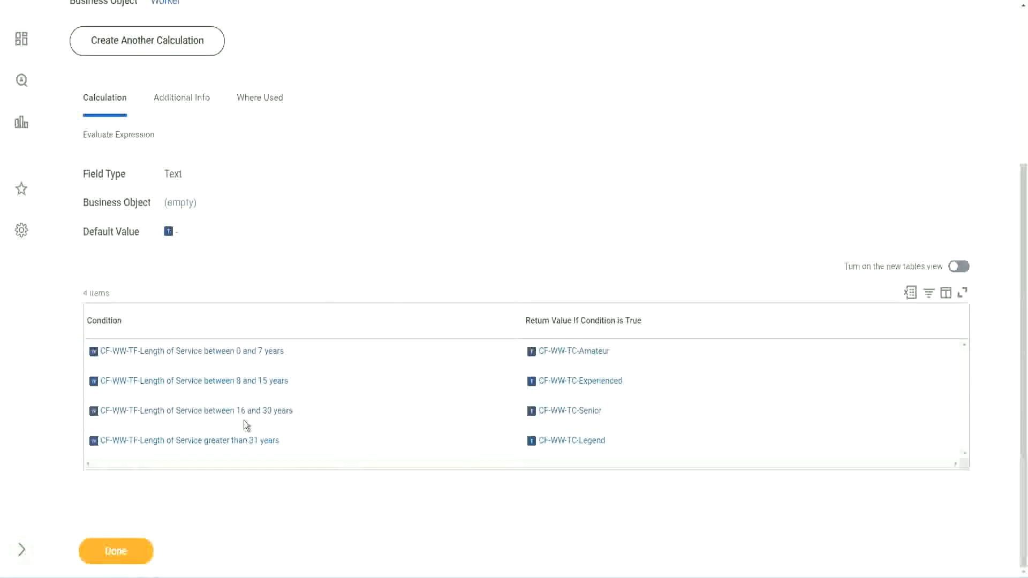
scroll(496, 171, "up", 4)
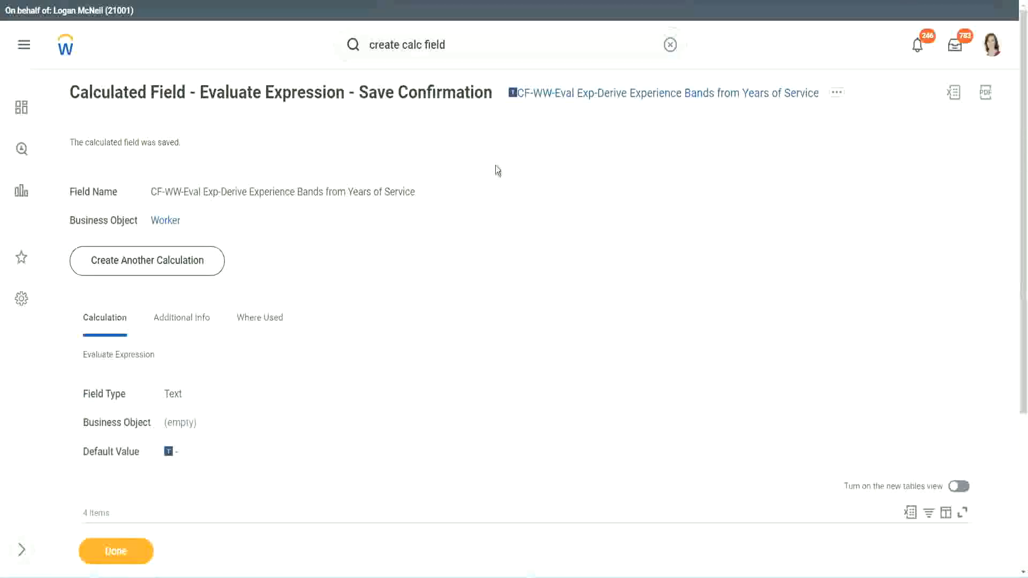
right_click(603, 98)
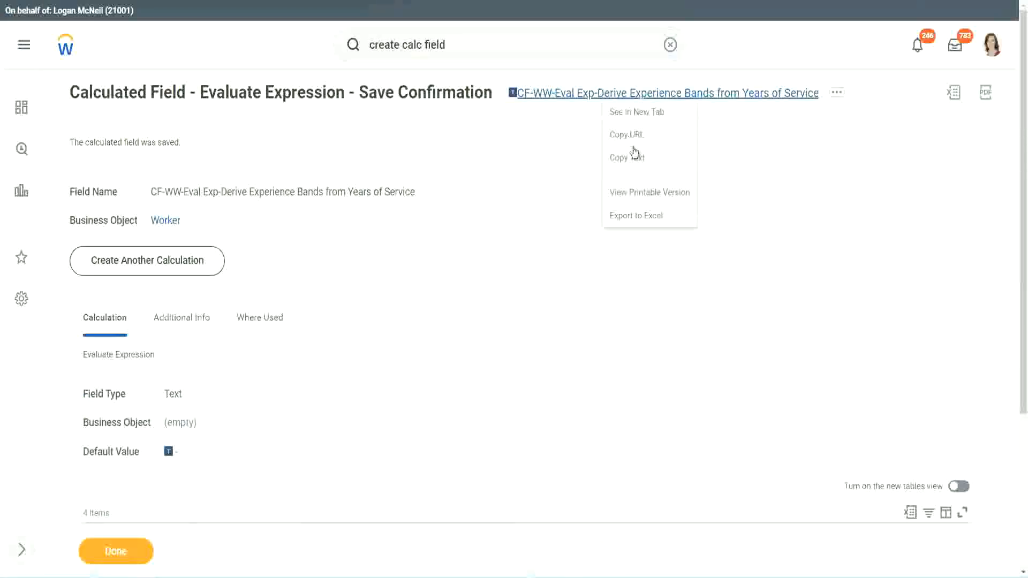
left_click(633, 159)
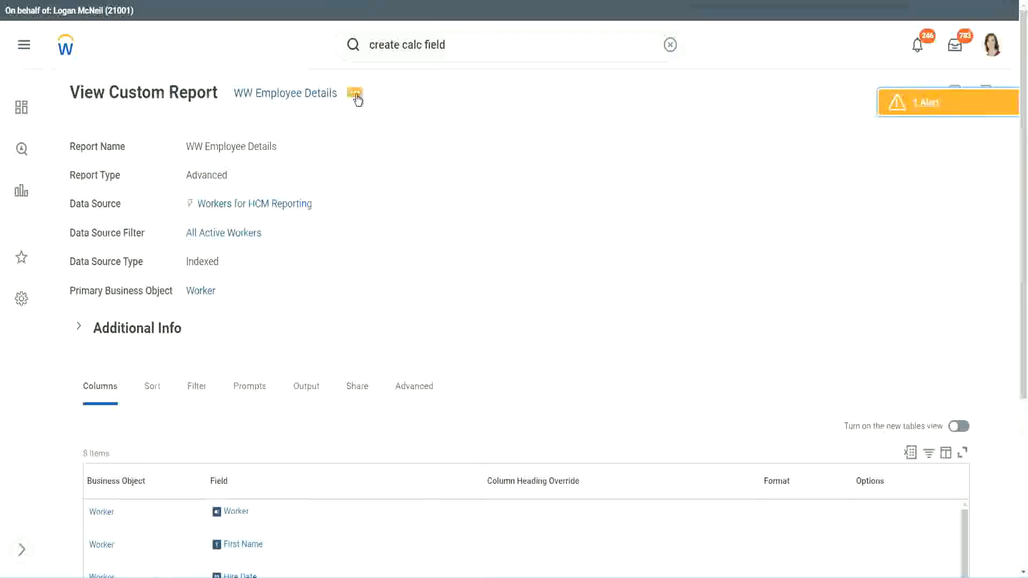
Open the WW Employee Details custom report for editing from its related actions.
left_click(357, 97)
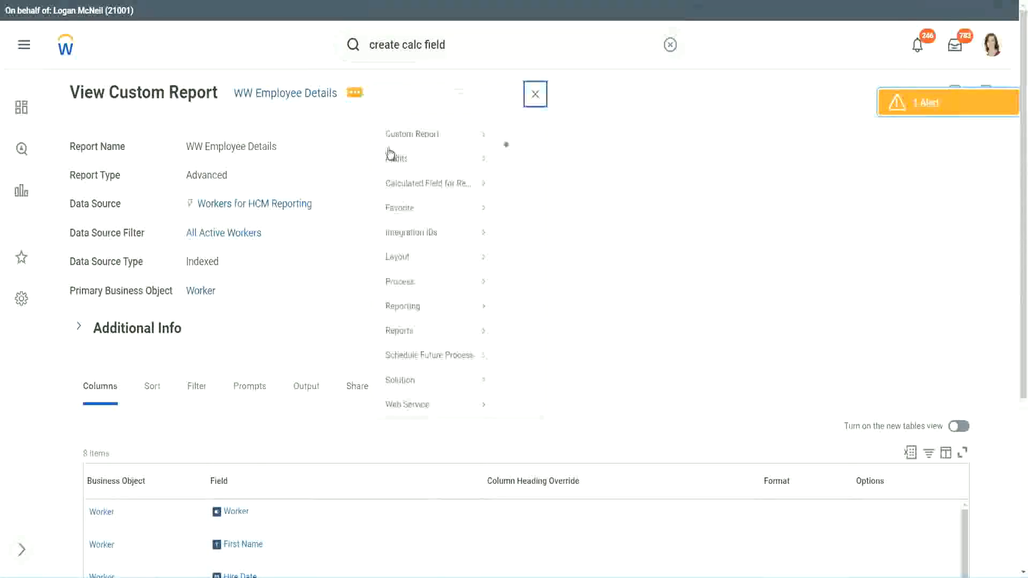
mouse_move(419, 153)
left_click(522, 154)
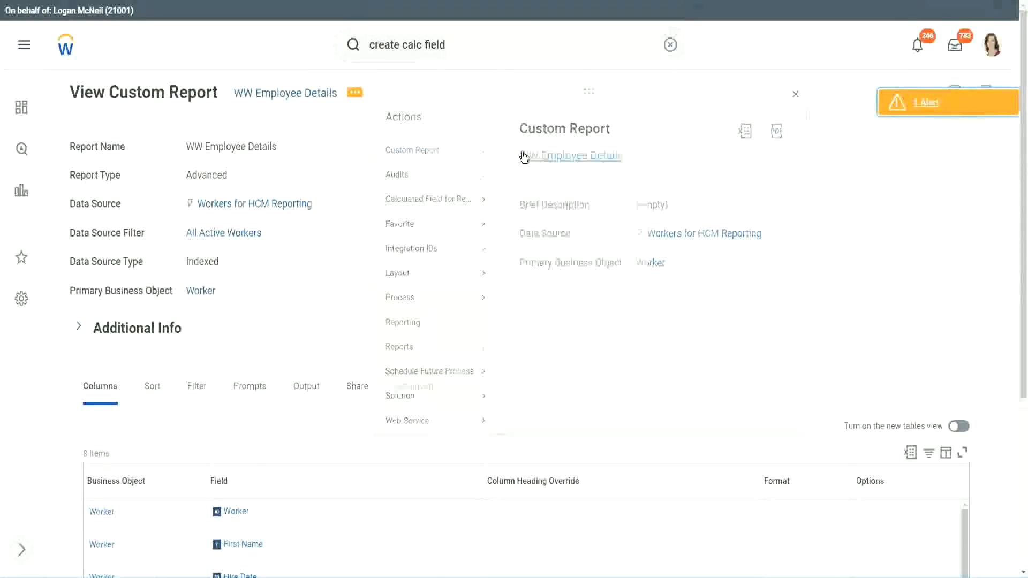
Add a Worker row at the end of the report columns and remove the CF-WW-Substring Text "Years of Service" column.
scroll(374, 230, "down", 6)
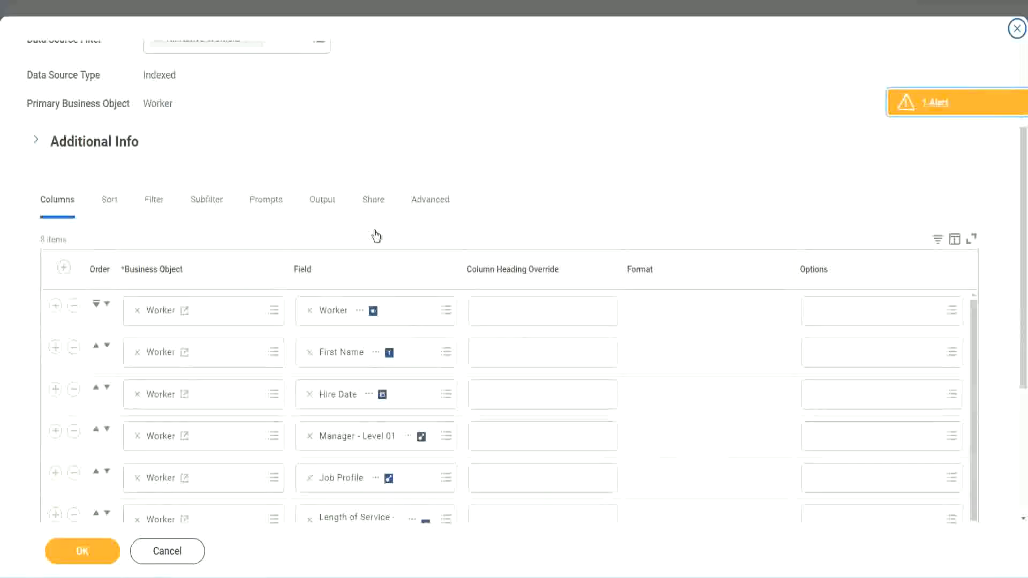
scroll(376, 236, "down", 2)
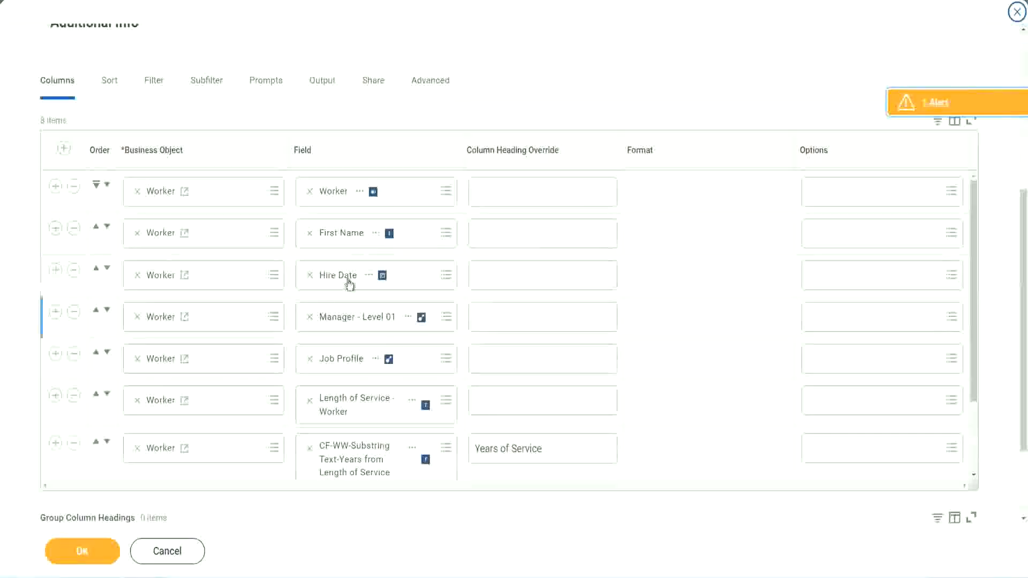
left_click(56, 444)
scroll(361, 310, "down", 1)
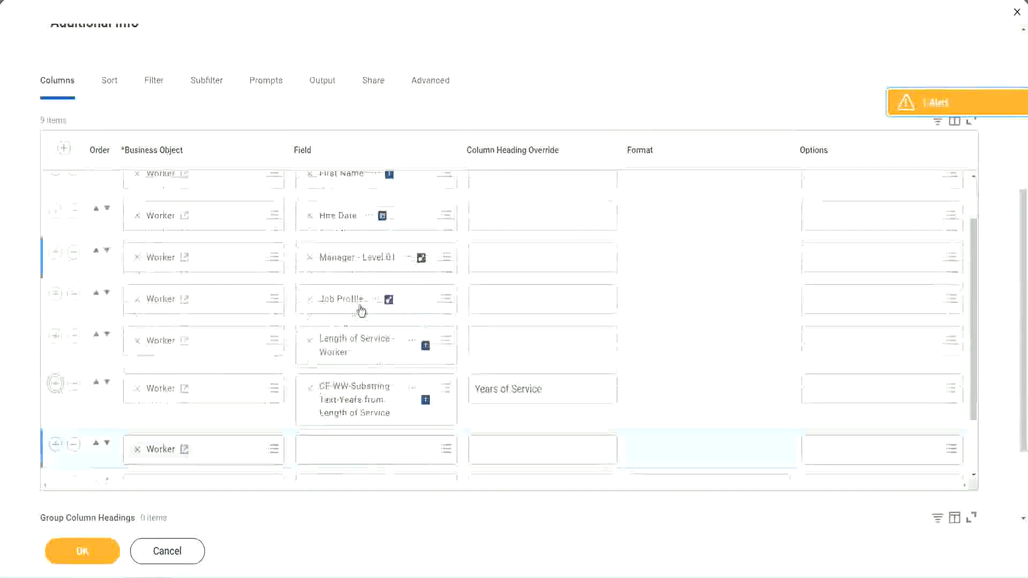
scroll(362, 311, "down", 4)
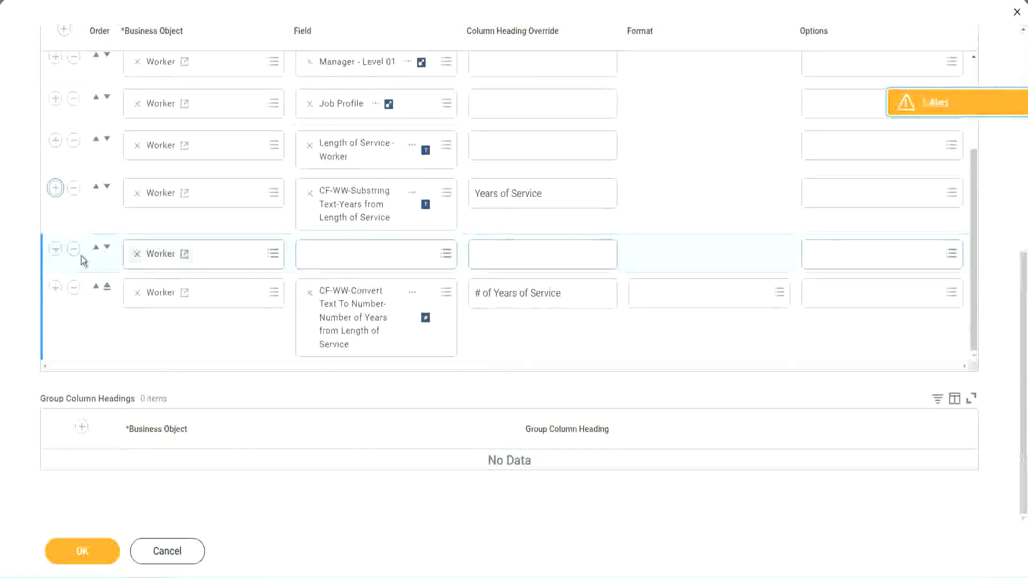
left_click(107, 248)
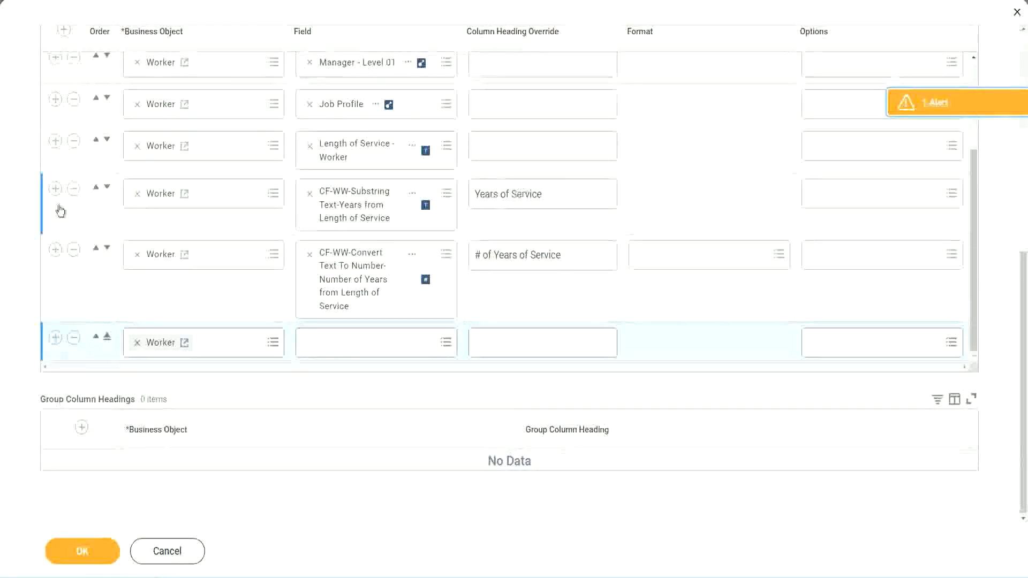
left_click(74, 189)
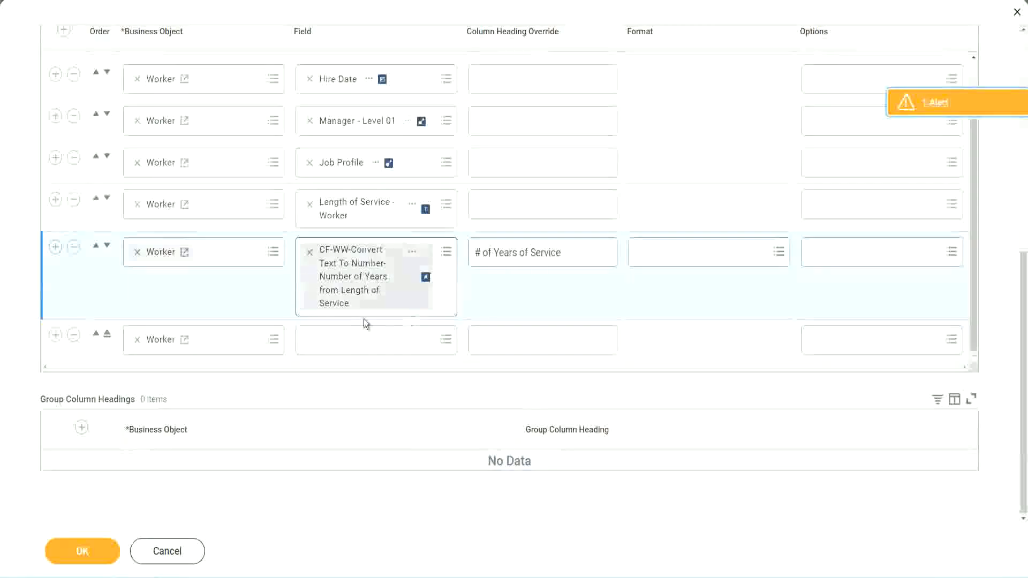
Set the new Worker row's field to CF-WW-Eval Exp-Derive Experience Bands from Years of Service, override its heading with "Experience Bands", and save the report.
left_click(335, 342)
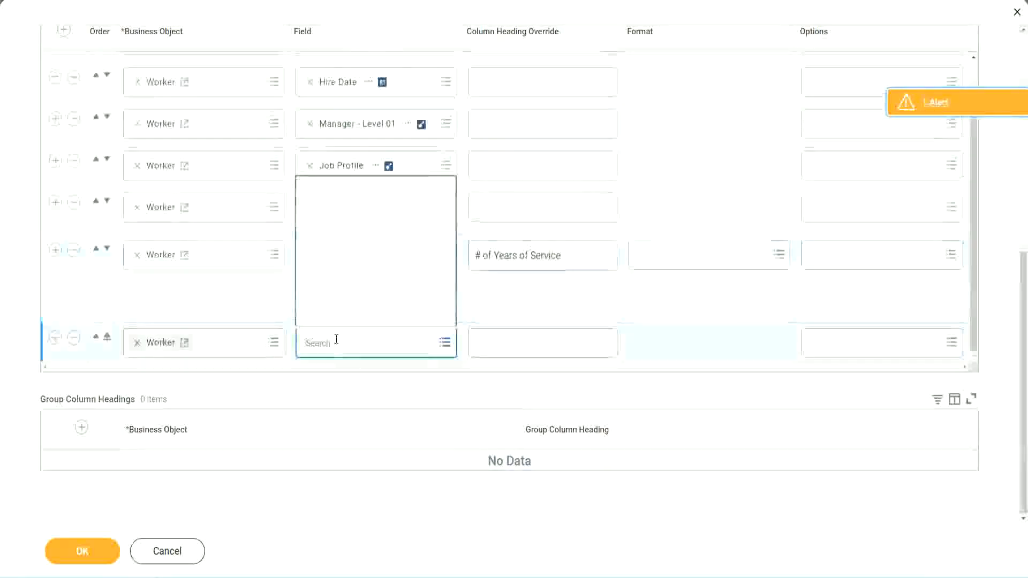
key("ctrl+v")
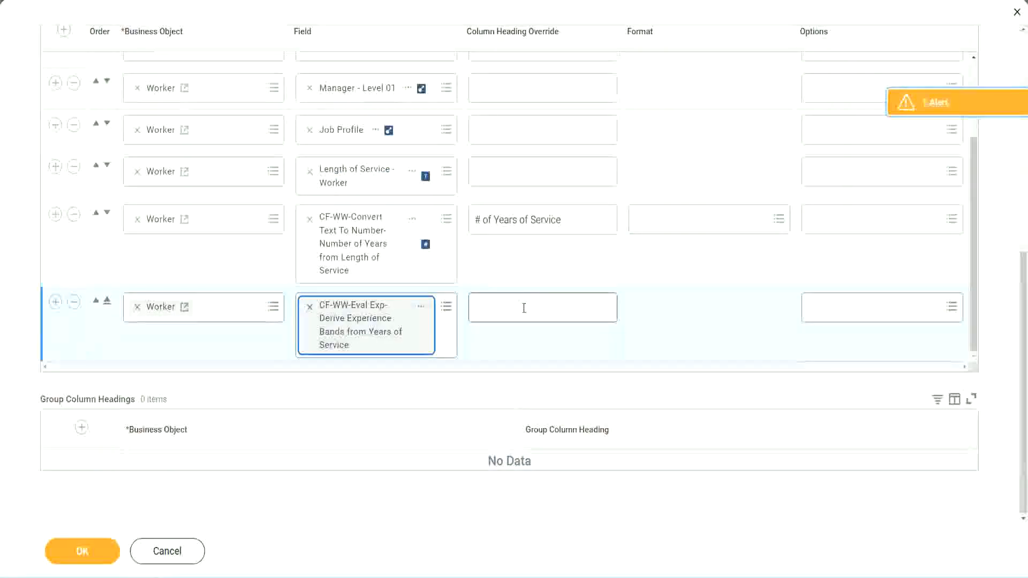
left_click(524, 307)
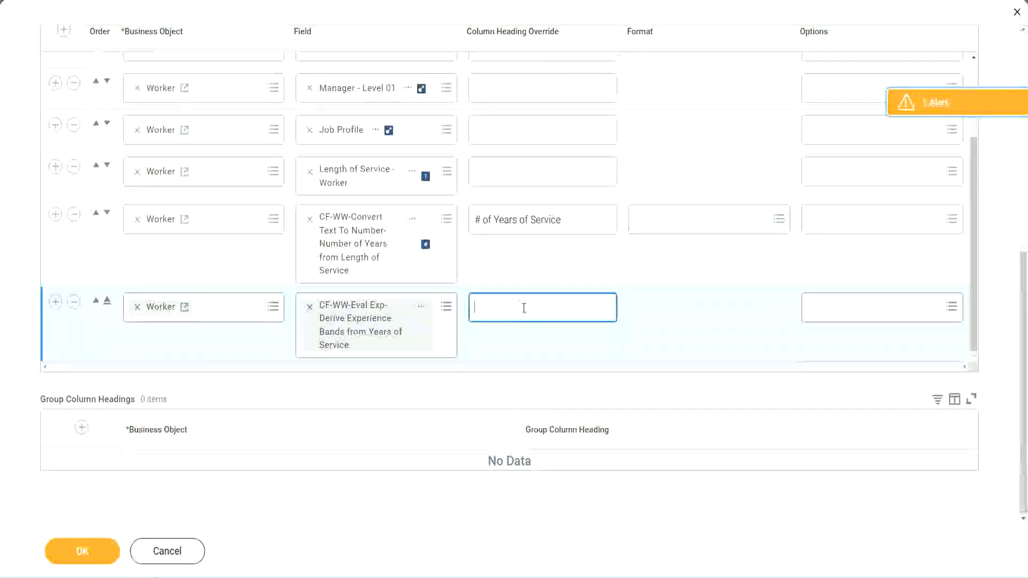
type("Experience B")
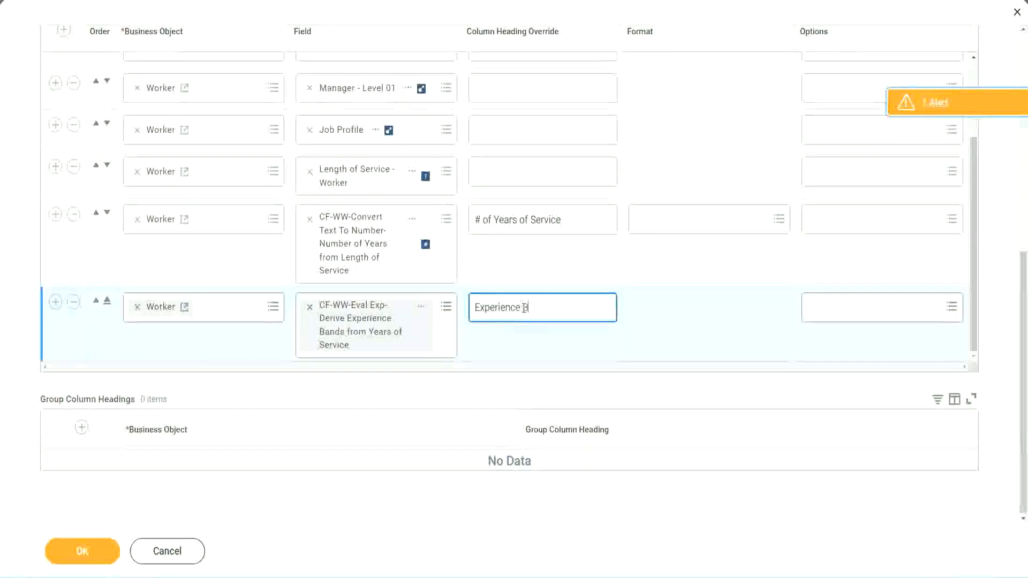
type("ands")
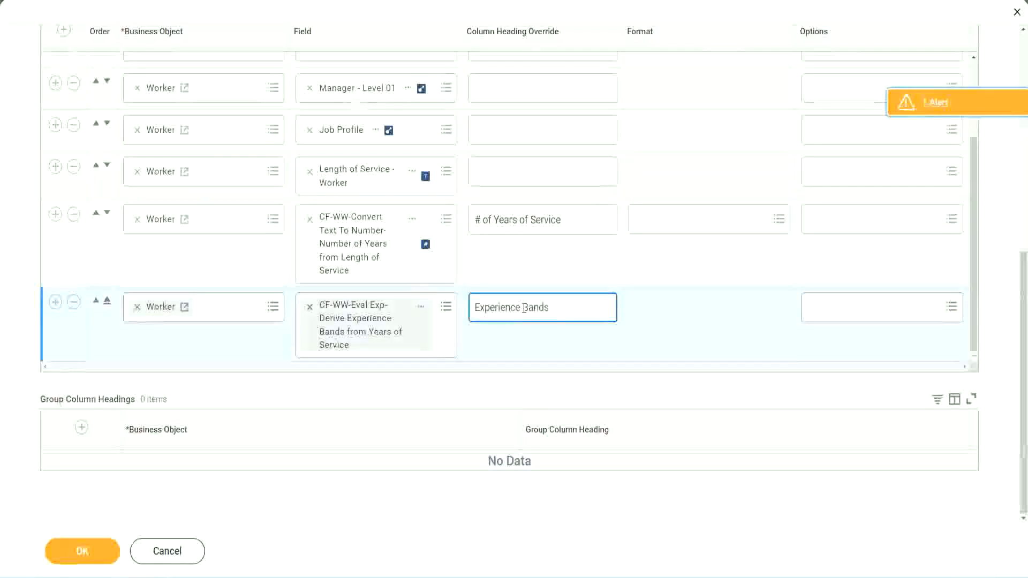
left_click(99, 553)
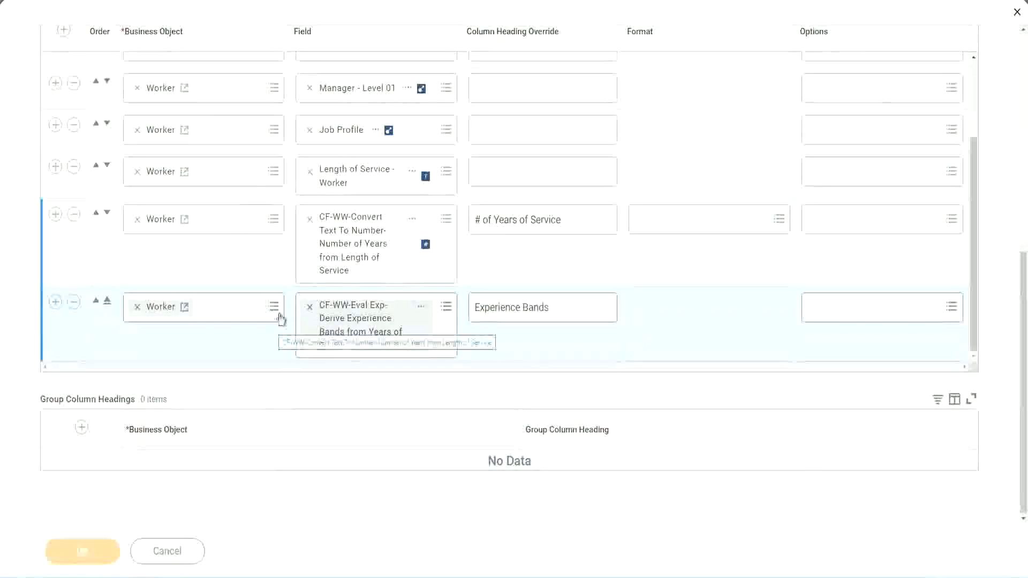
Run the WW Employee Details report with the worker type, employee type and contingent worker type prompts left blank.
scroll(297, 381, "down", 4)
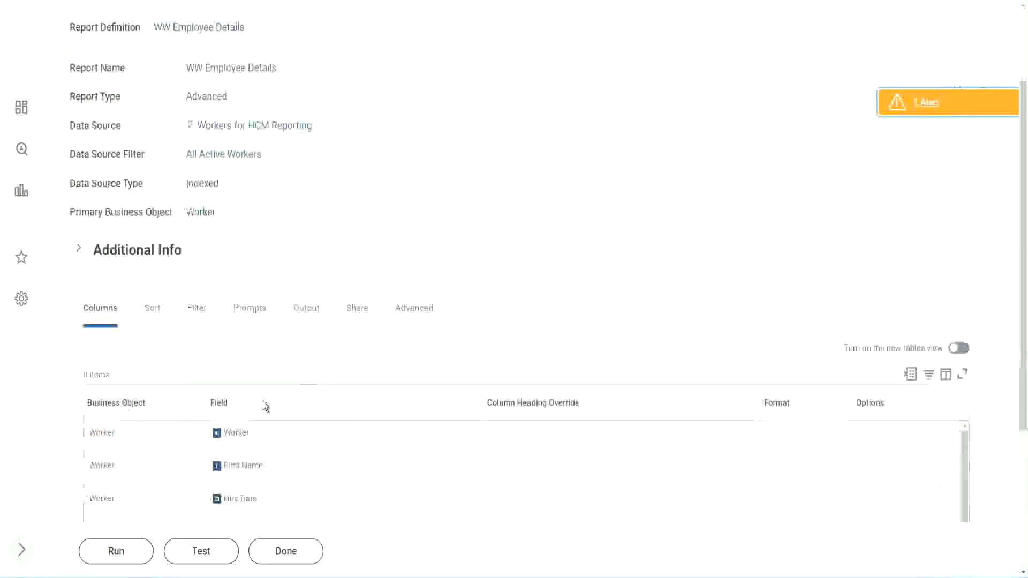
left_click(120, 556)
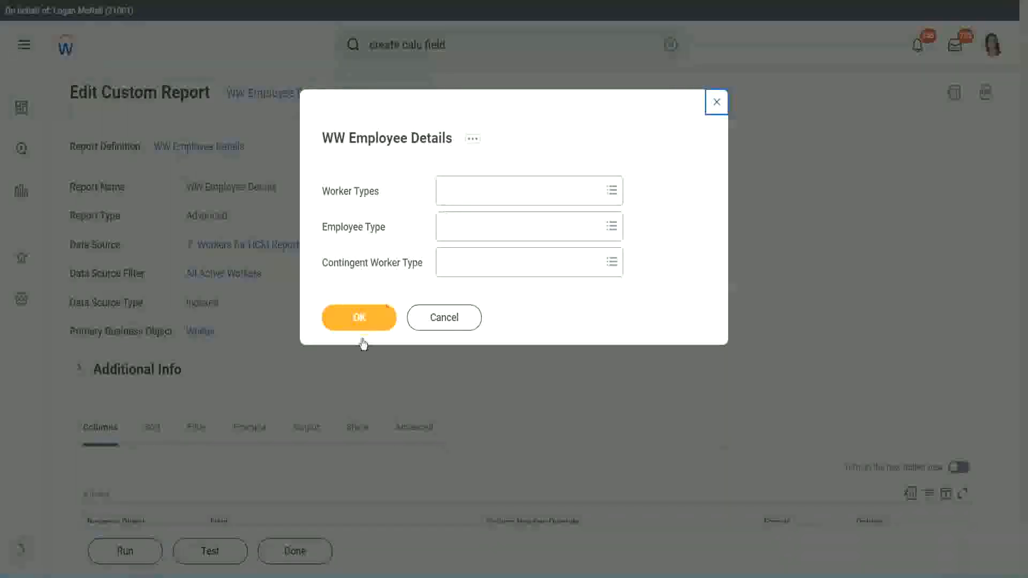
left_click(382, 312)
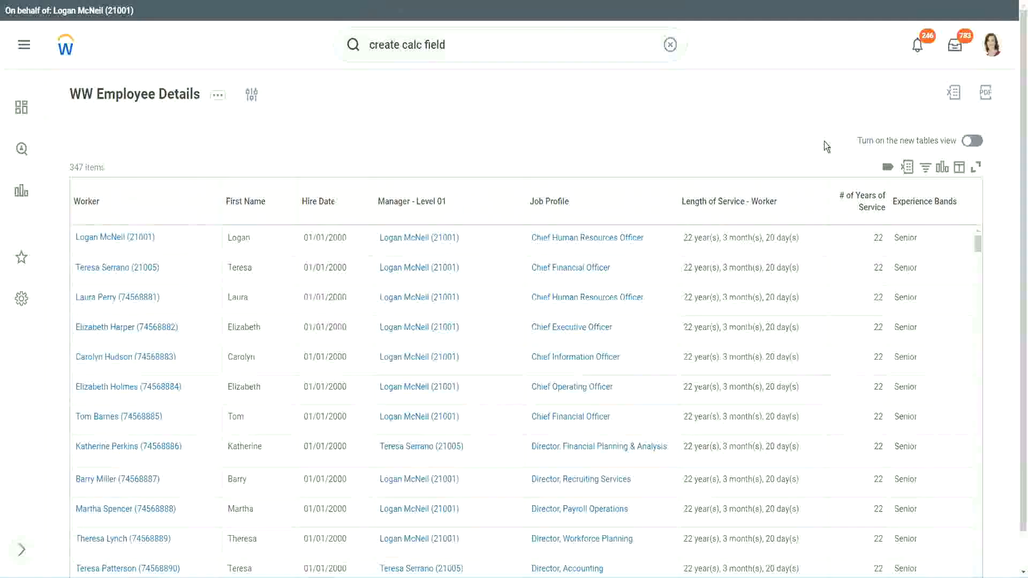
scroll(825, 144, "down", 1)
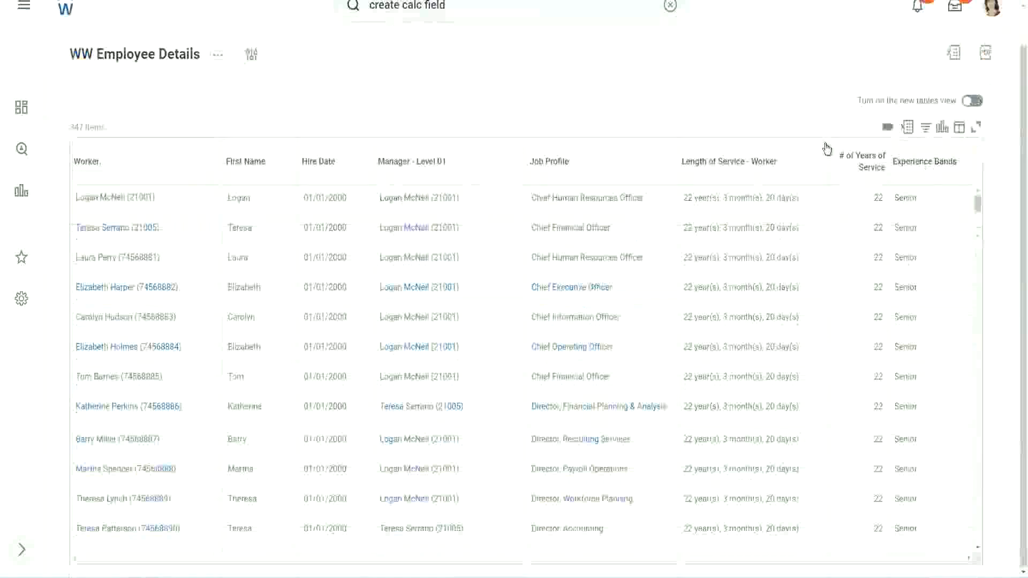
Compare the first worker's years of service with the 16 - 30 years Senior band in the Notepad++ notes.
double_click(880, 198)
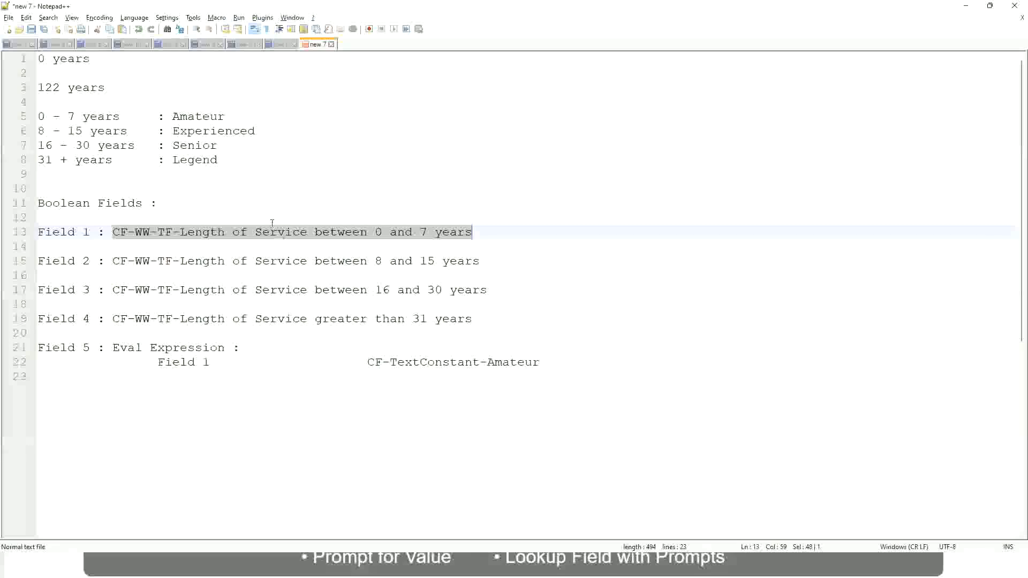
left_click(200, 190)
left_click(179, 145)
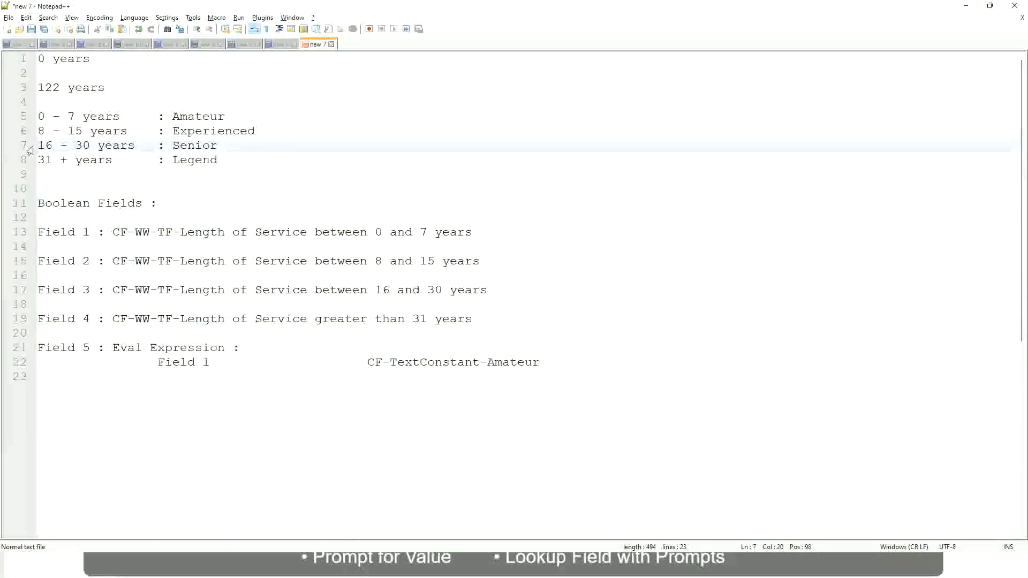
left_click_drag(33, 151, 139, 152)
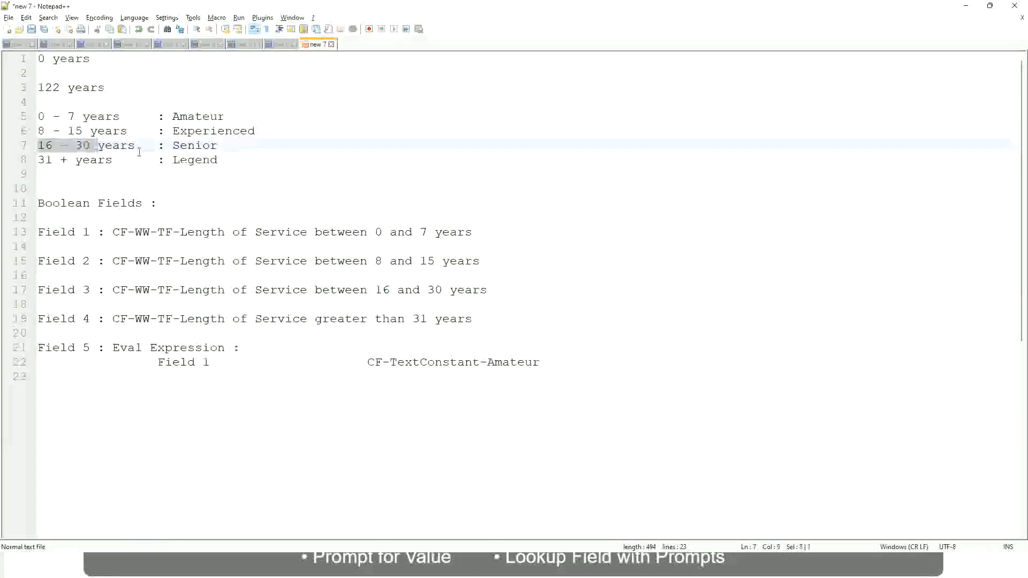
double_click(189, 147)
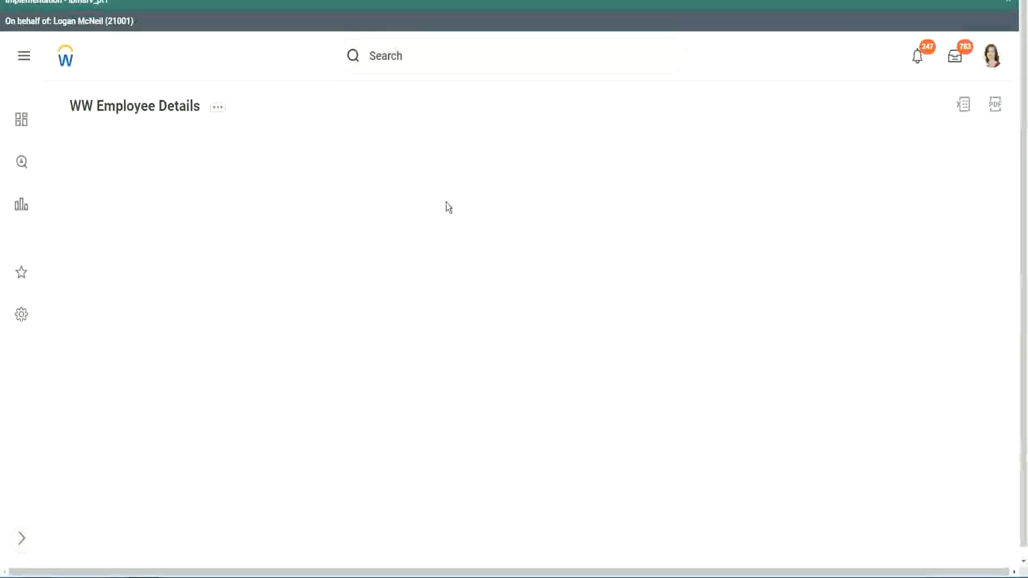
Return to the report output in Workday and examine the years of service and experience band across the worker rows.
scroll(884, 321, "down", 2)
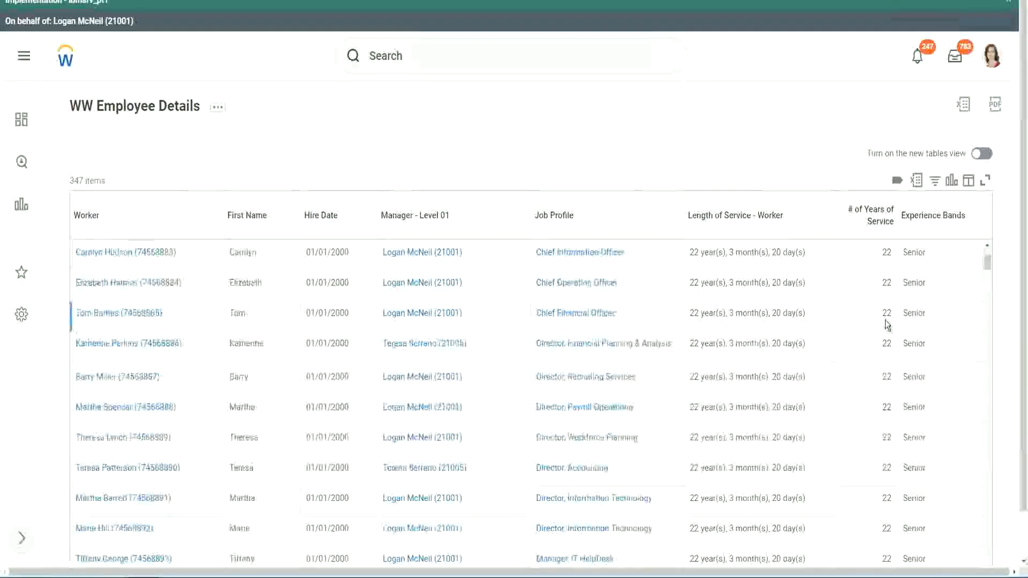
scroll(889, 326, "down", 5)
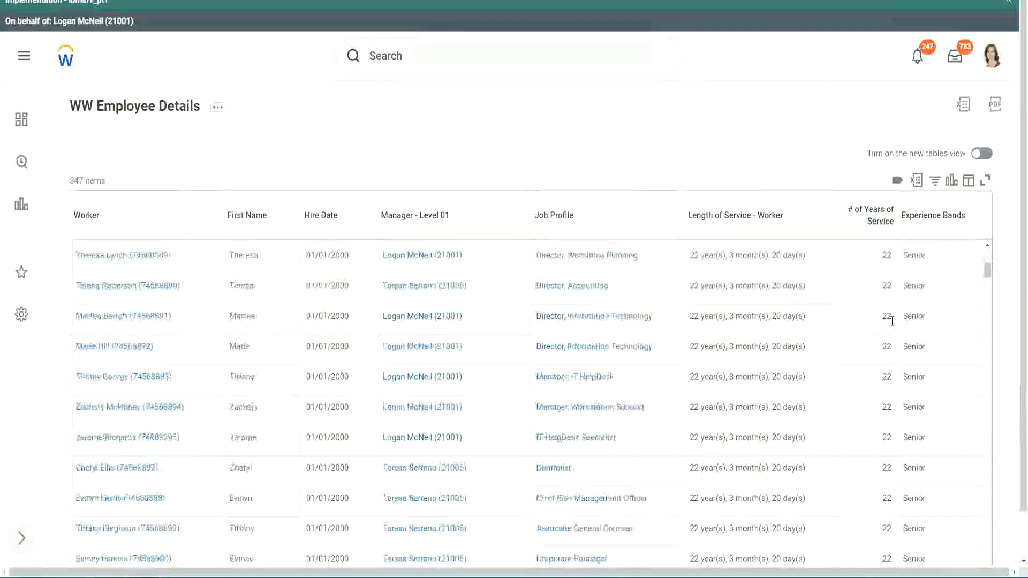
scroll(895, 354, "down", 5)
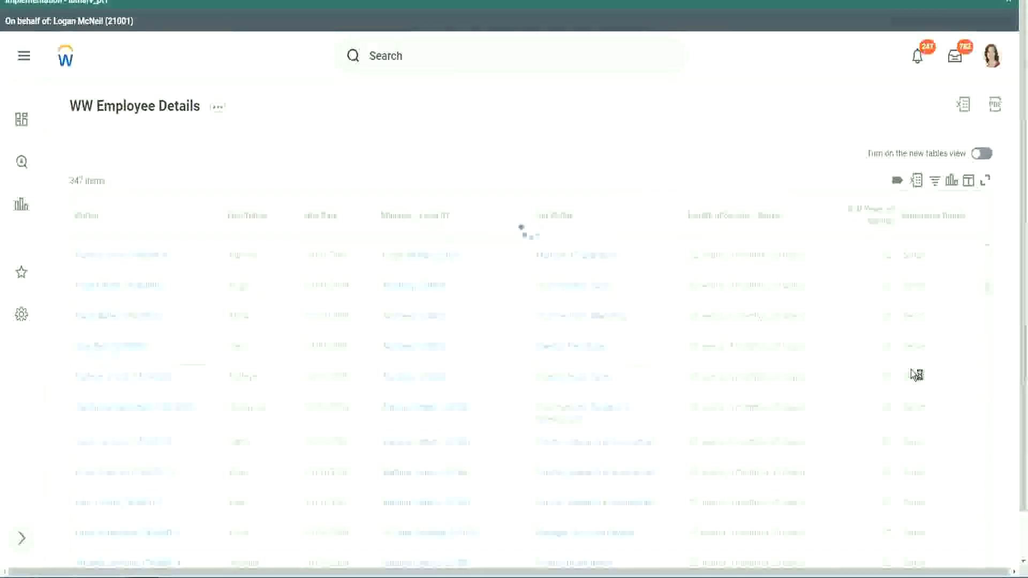
scroll(910, 369, "down", 1)
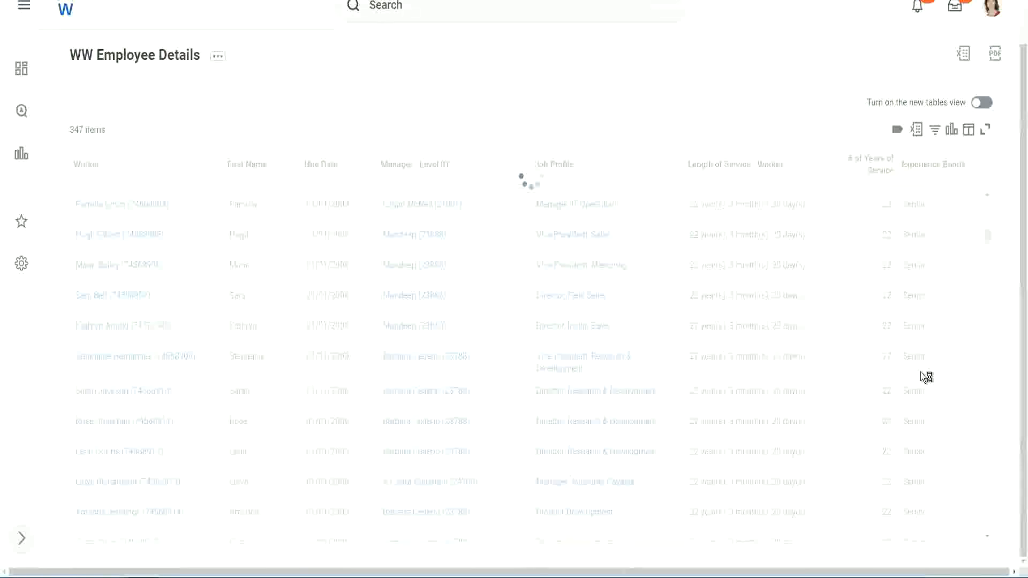
scroll(952, 301, "down", 4)
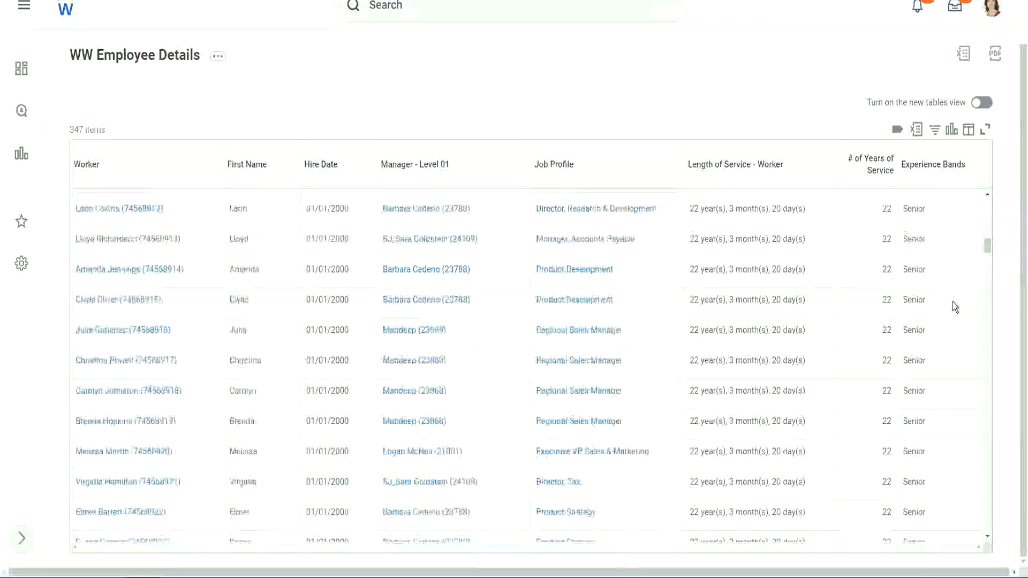
scroll(952, 301, "down", 3)
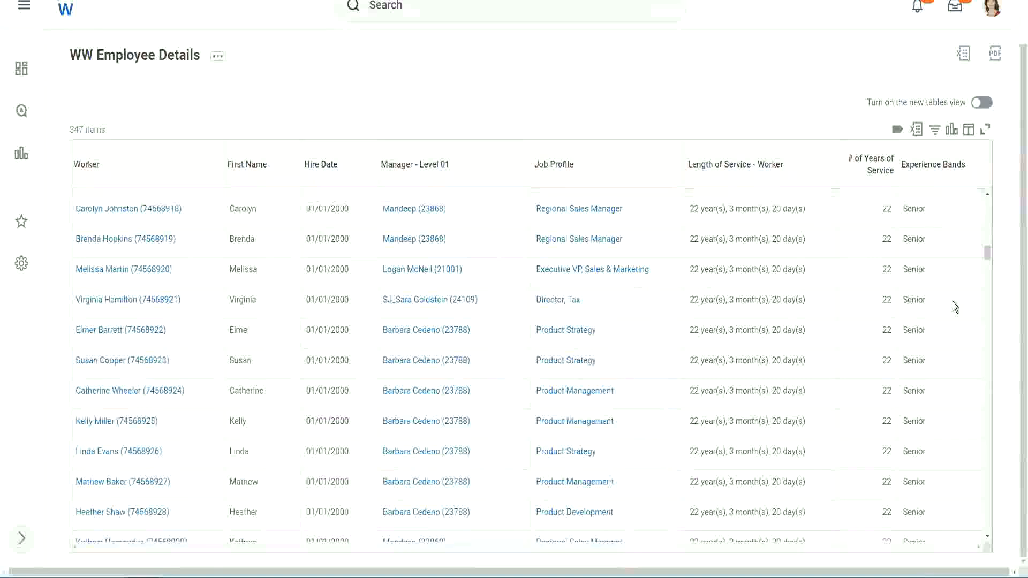
scroll(952, 301, "down", 6)
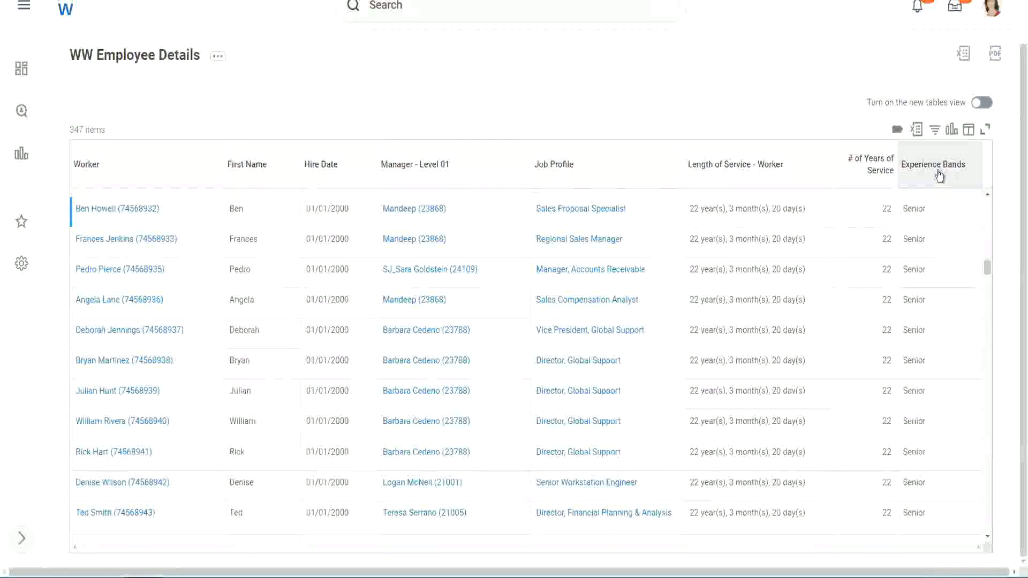
Filter the Experience Bands column for values containing "Amateur".
left_click(939, 176)
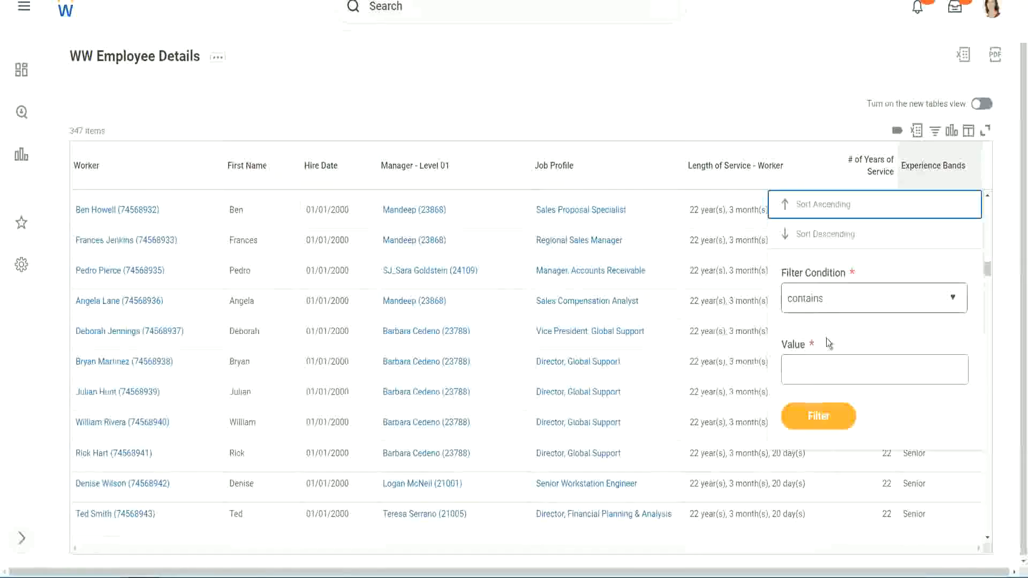
left_click(815, 361)
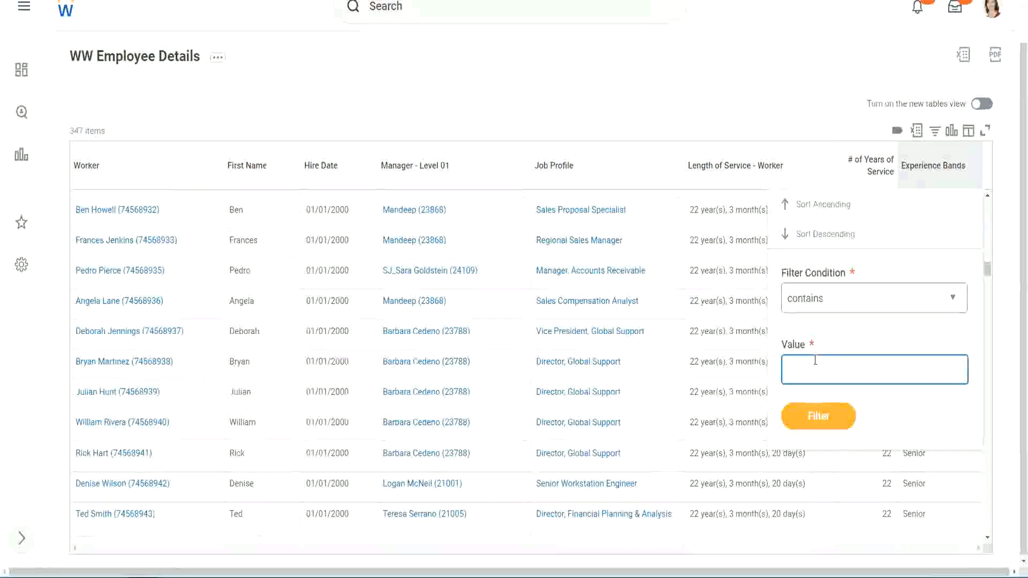
type("Amate")
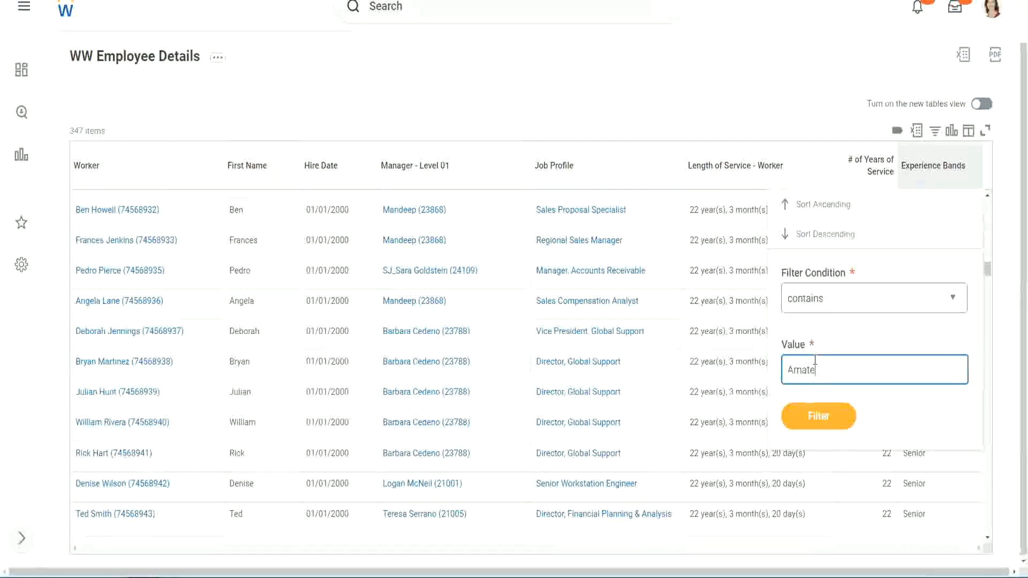
type("ur")
left_click(811, 423)
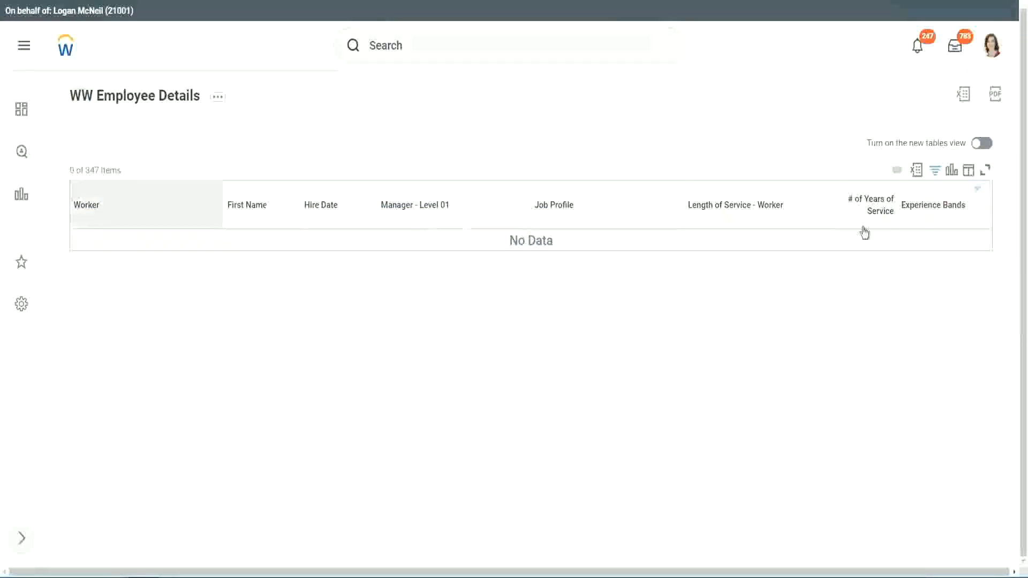
Change the Experience Bands column filter to show the Legend workers instead.
left_click(931, 205)
left_click(857, 357)
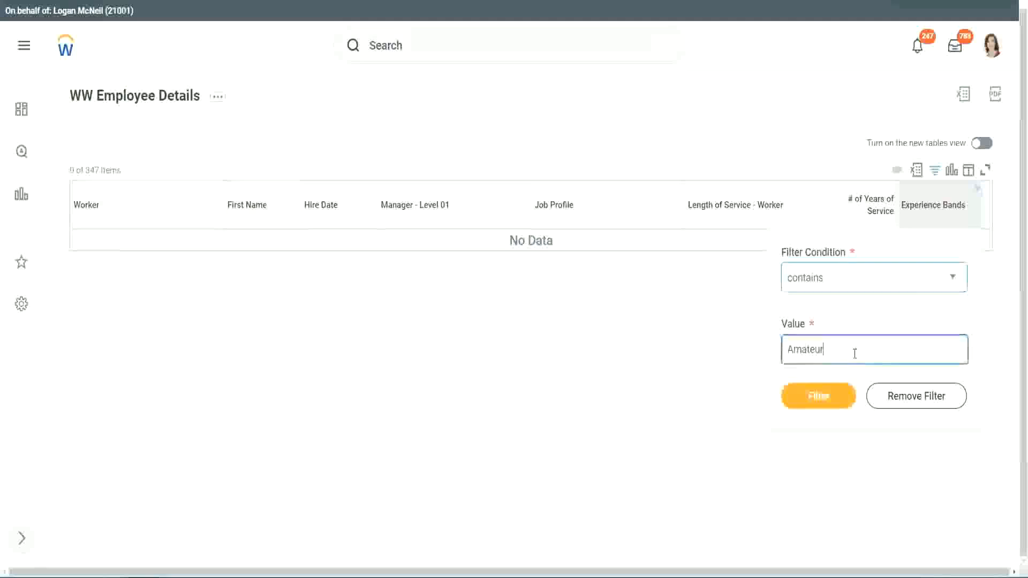
left_click_drag(756, 354, 734, 352)
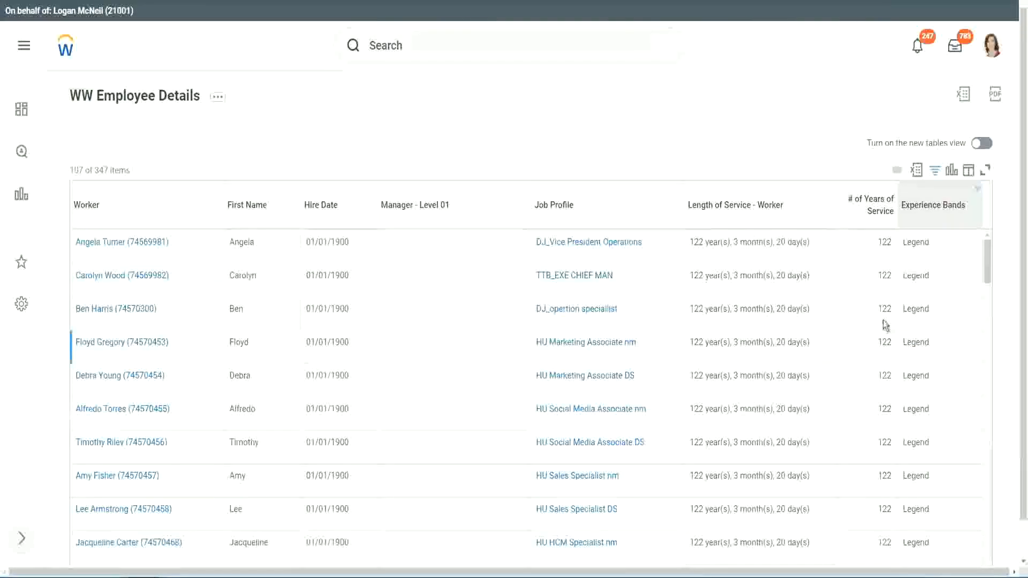
Examine the filtered Legend rows down to the last worker, checking hire dates and years of service against the band.
scroll(882, 320, "down", 15)
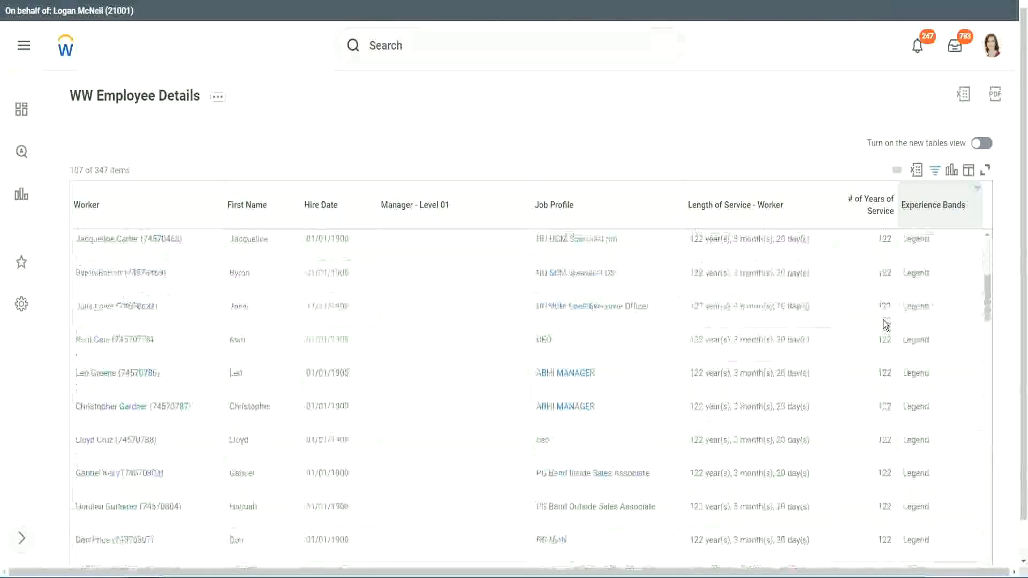
scroll(882, 320, "down", 3)
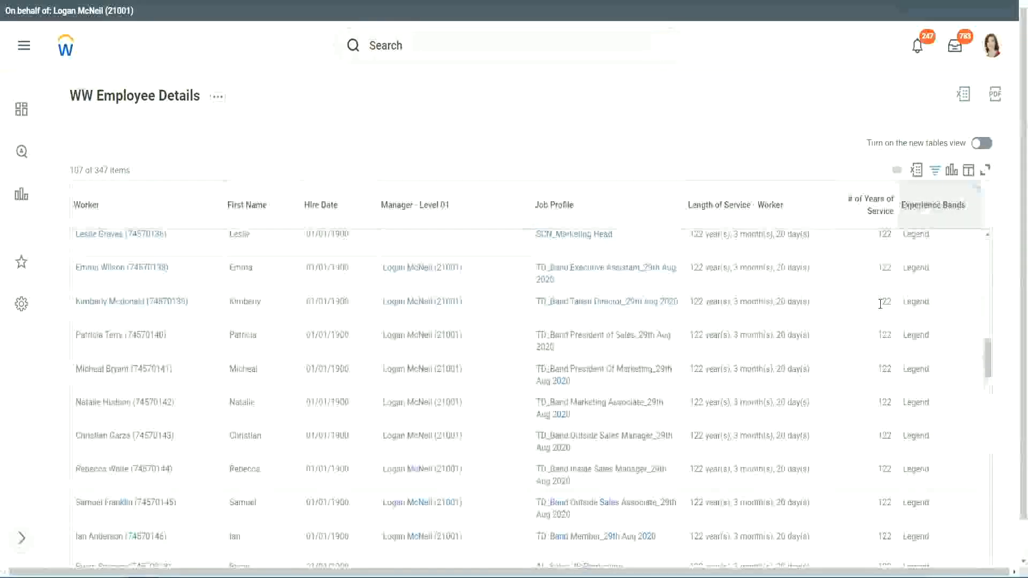
scroll(881, 305, "down", 10)
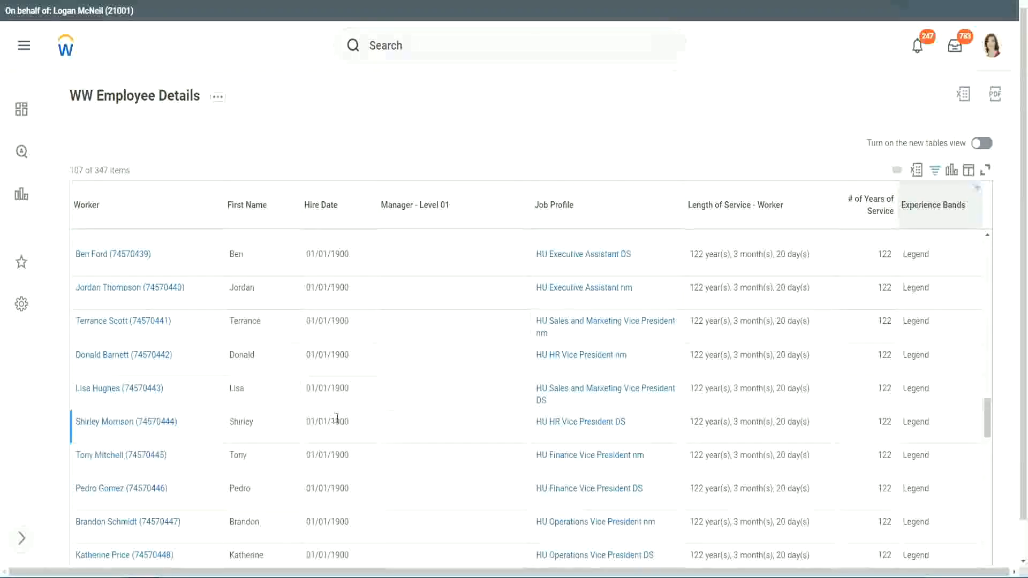
double_click(337, 418)
scroll(878, 399, "down", 5)
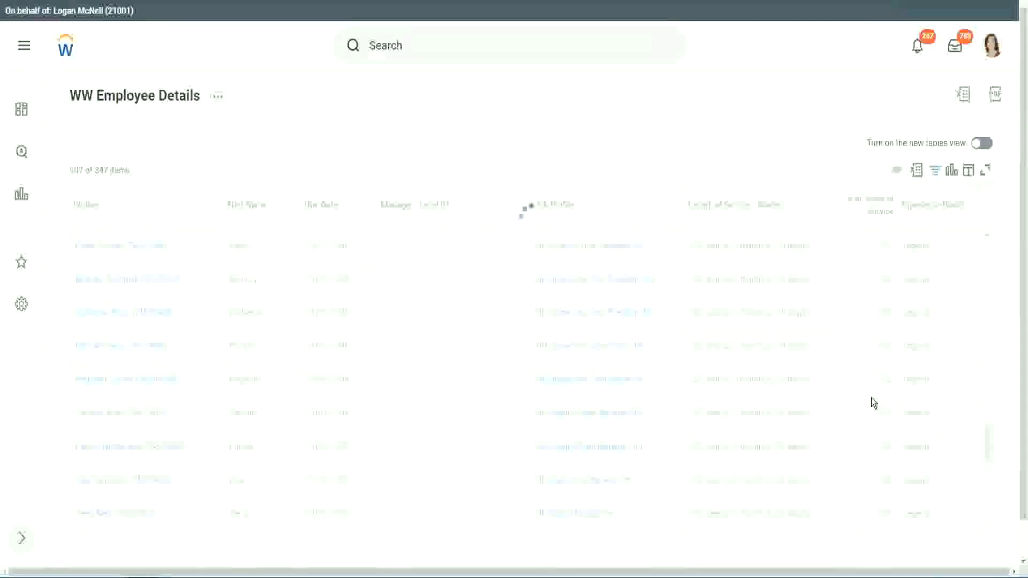
scroll(872, 397, "down", 5)
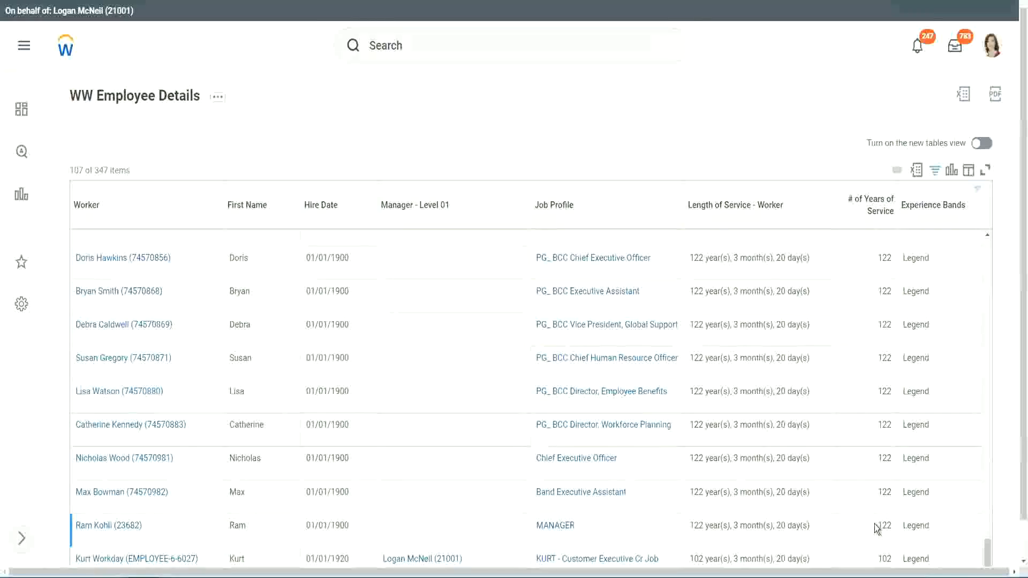
double_click(885, 558)
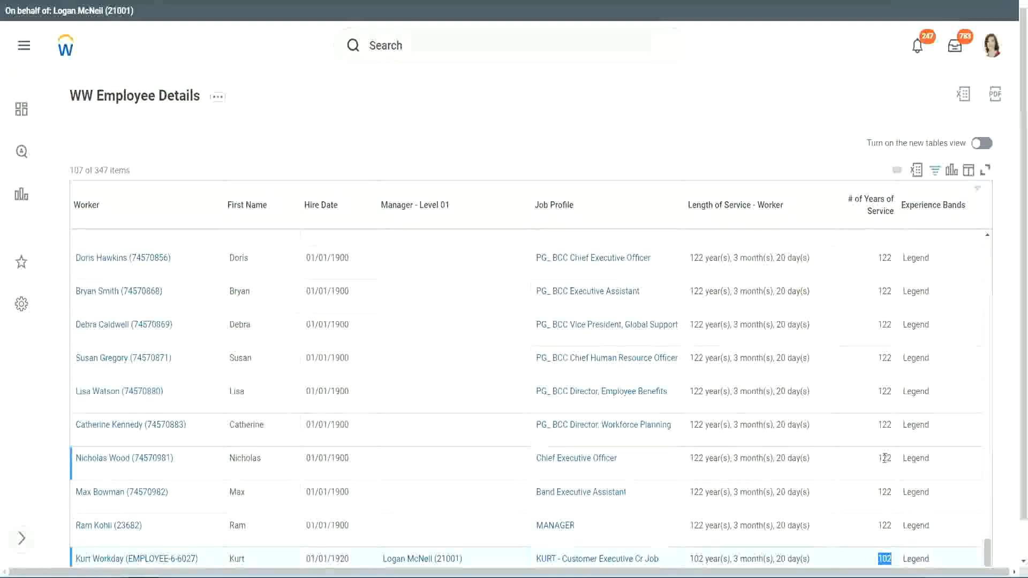
left_click_drag(885, 458, 893, 458)
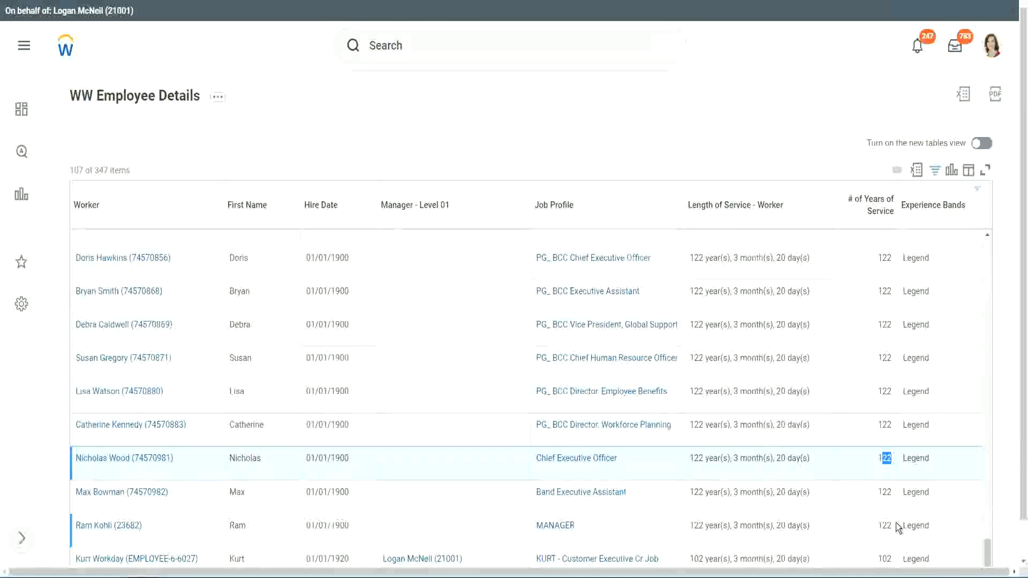
left_click(863, 426)
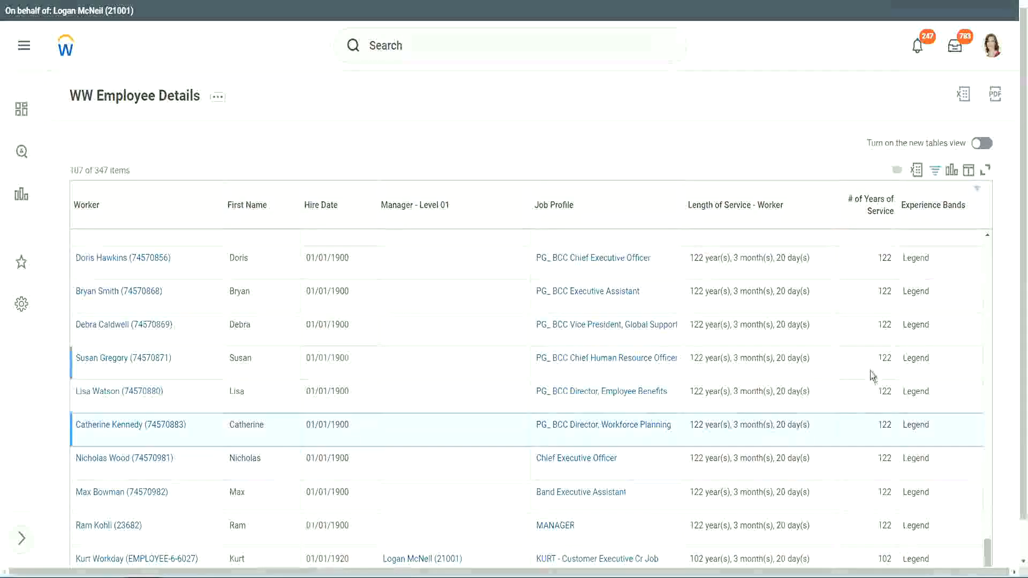
Change the Experience Bands column filter to show workers whose band contains "Experienced".
left_click(873, 292)
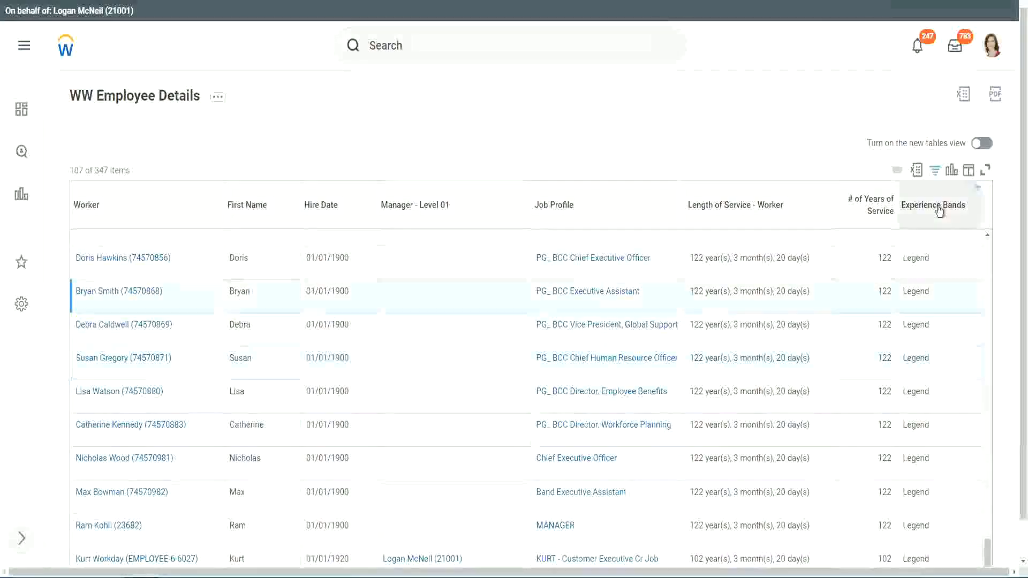
left_click(942, 233)
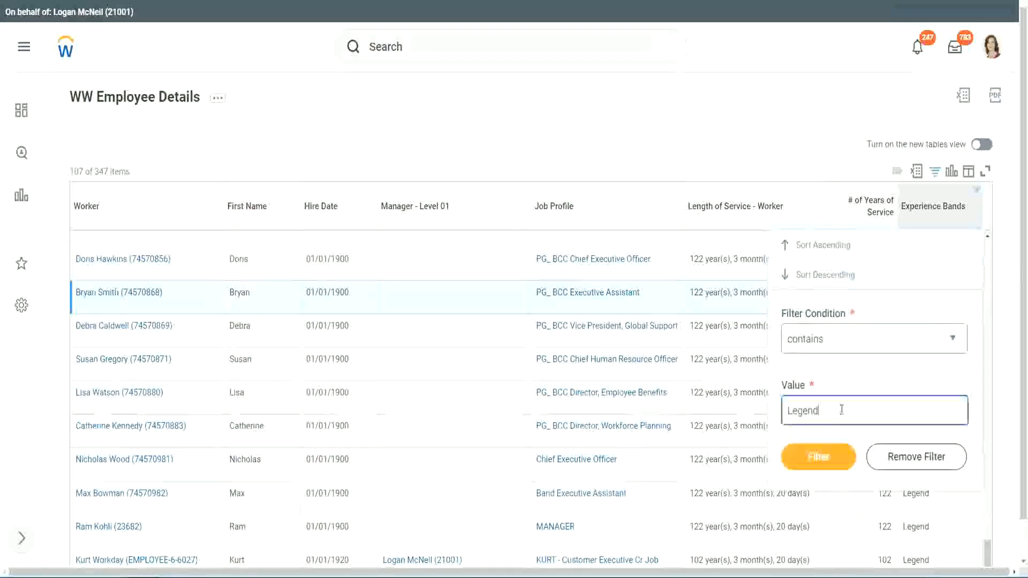
double_click(806, 410)
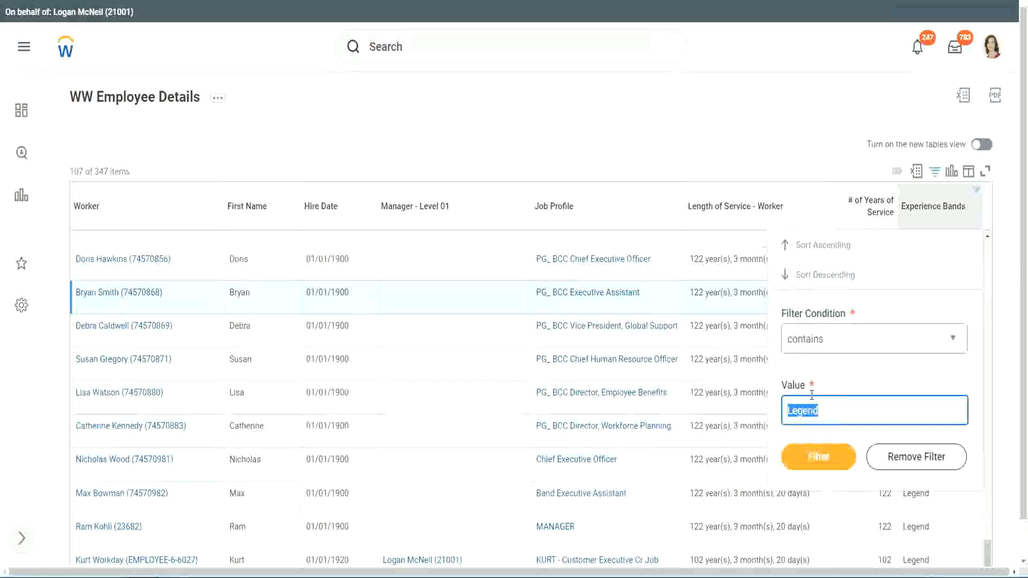
type("Ex")
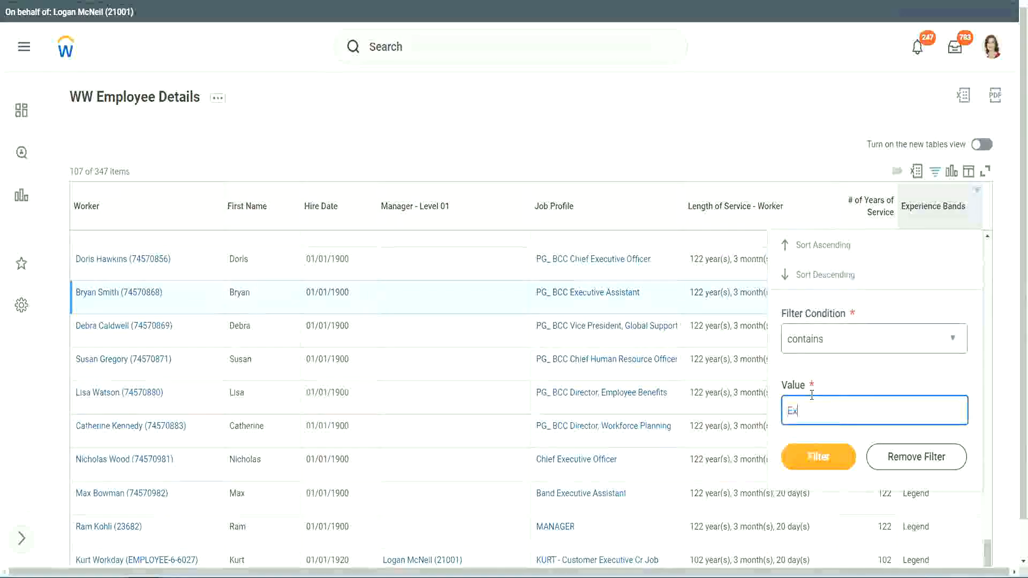
type("per")
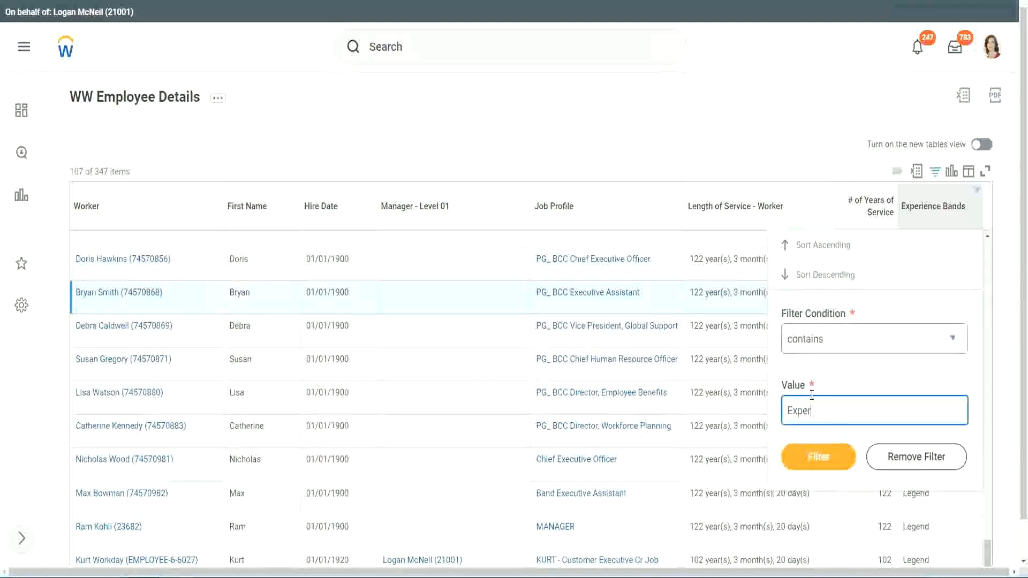
type("ienced")
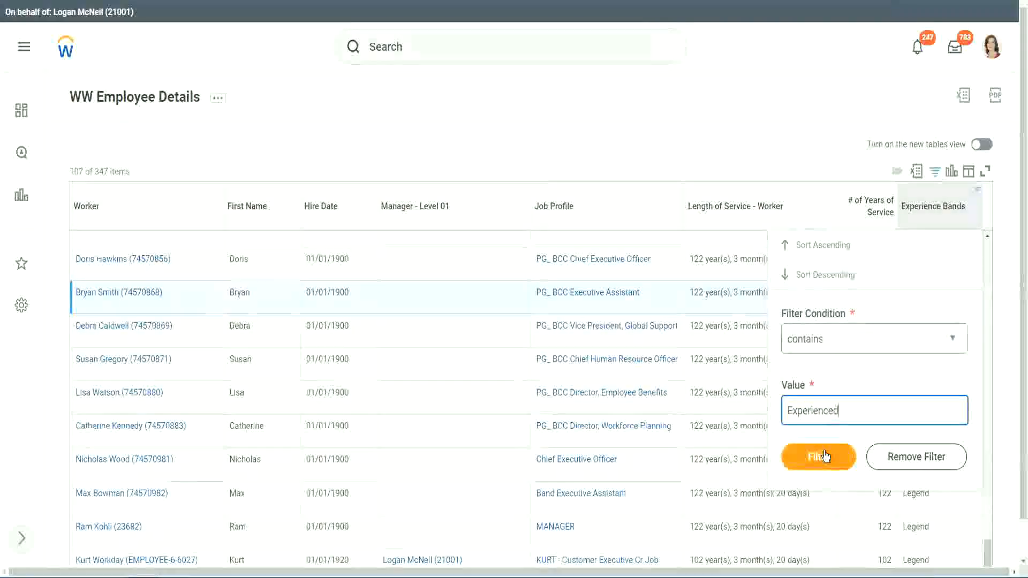
left_click(825, 456)
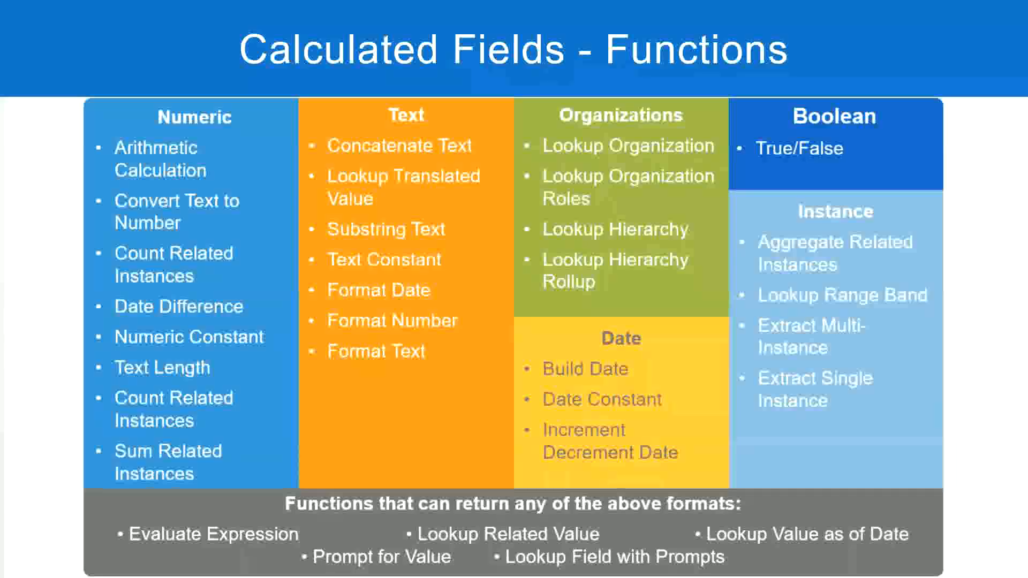
Switch to the Notepad++ notes and check the year range defined for the Experienced band.
key("alt+Tab")
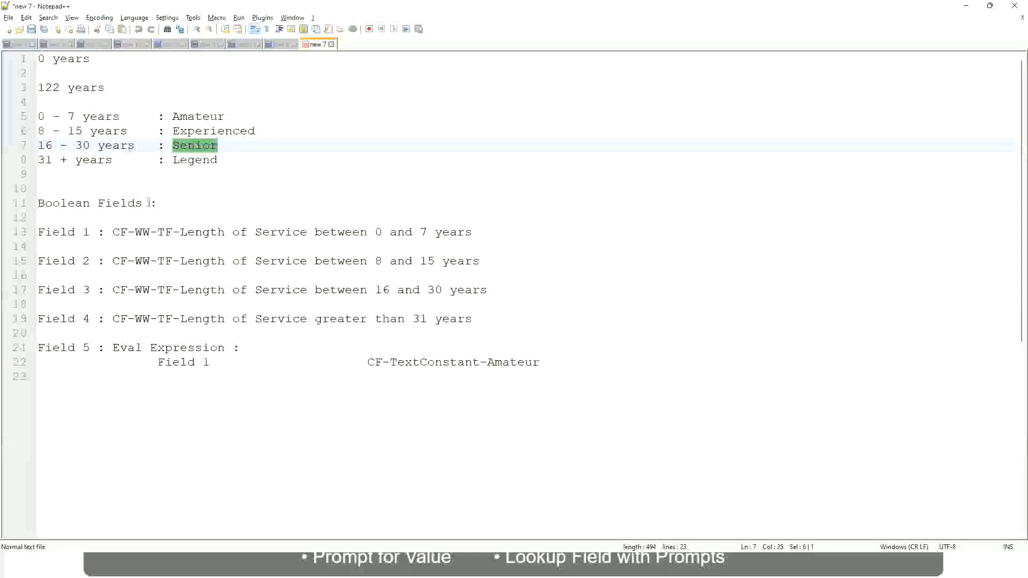
left_click(46, 133)
left_click_drag(46, 133, 80, 133)
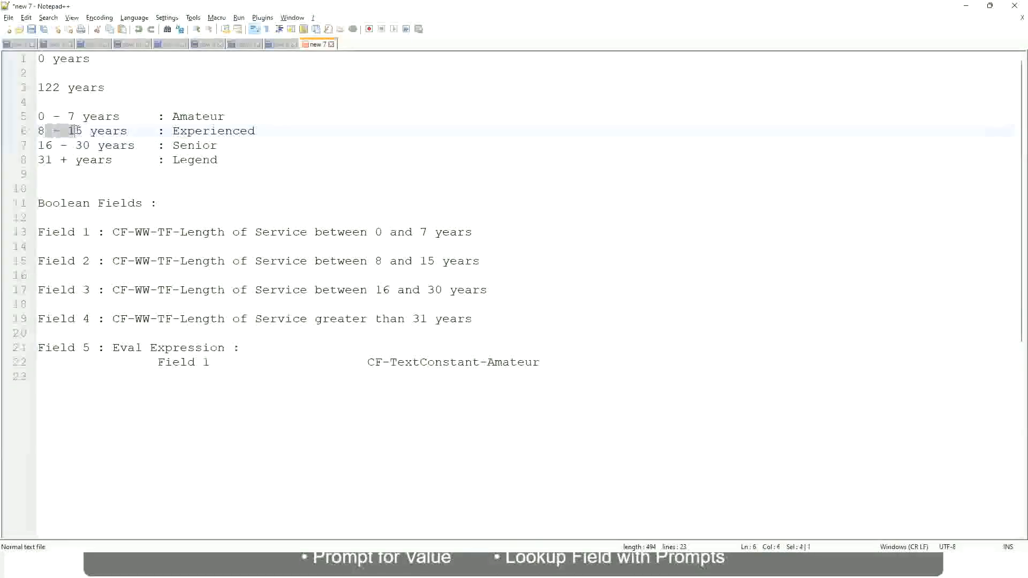
left_click(83, 132)
left_click(118, 133)
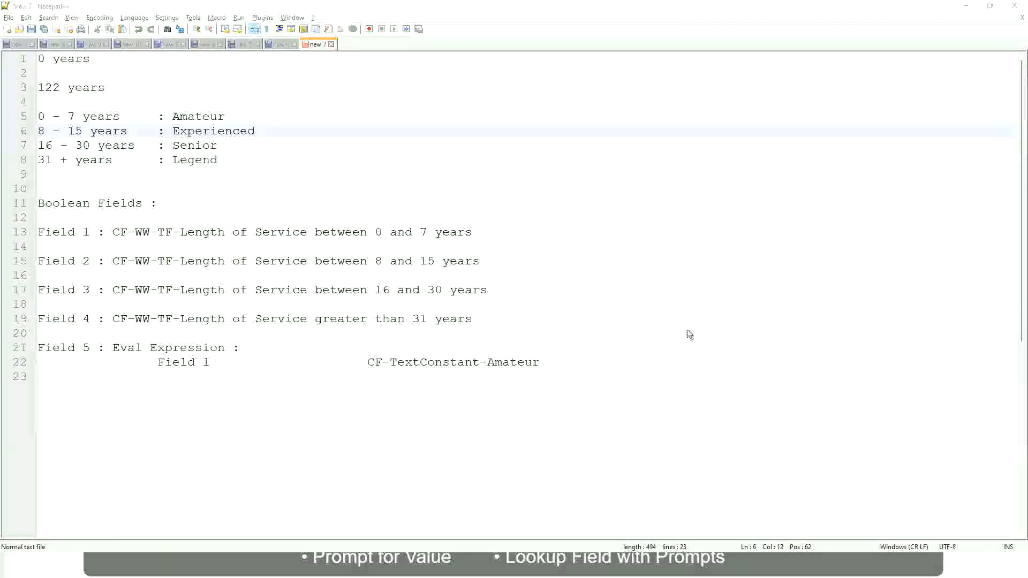
Return to the Workday report output and examine the filtered Experienced rows, comparing years of service with the band's range.
key("alt+Tab")
scroll(889, 396, "down", 4)
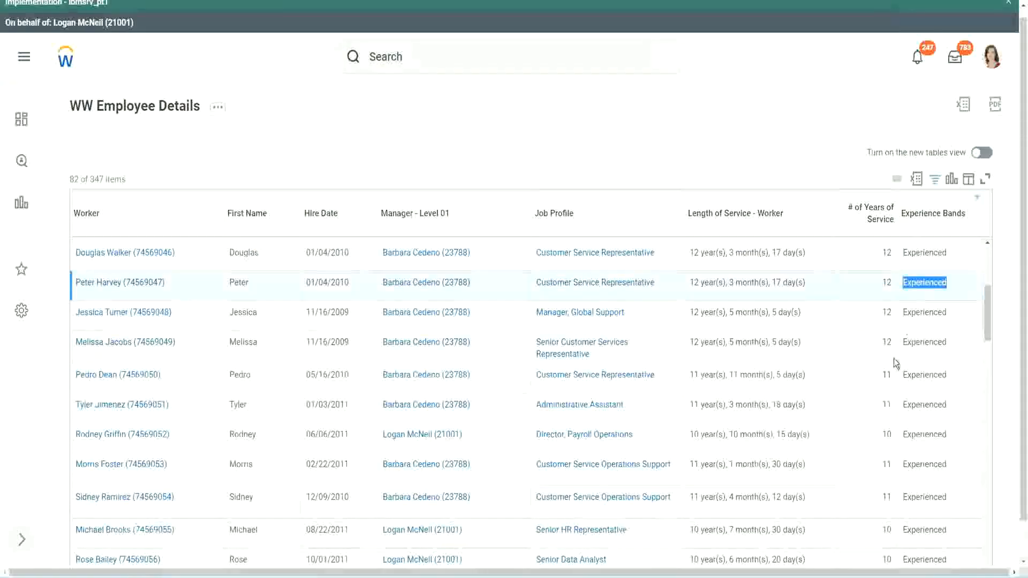
scroll(890, 370, "down", 2)
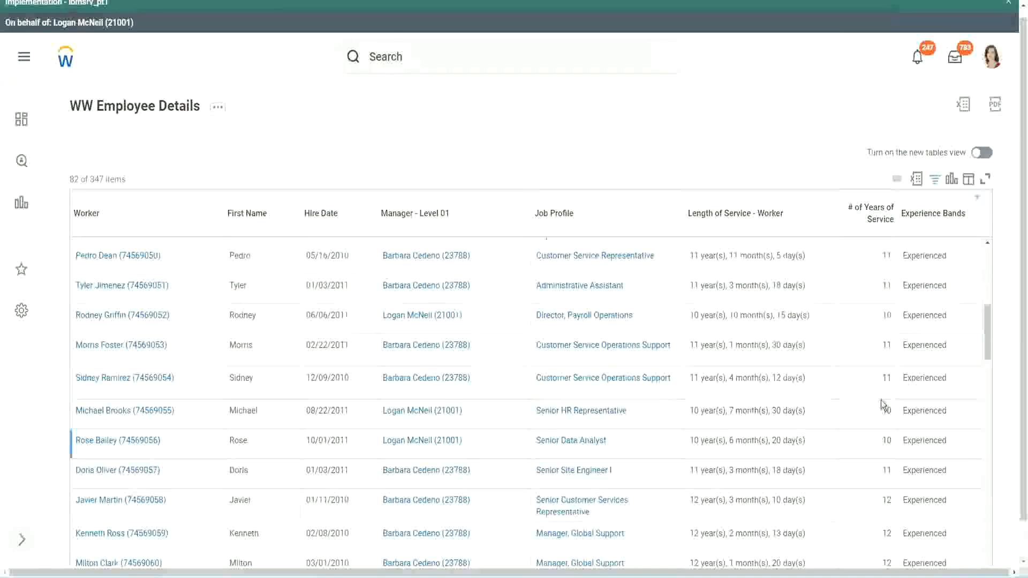
left_click(886, 378)
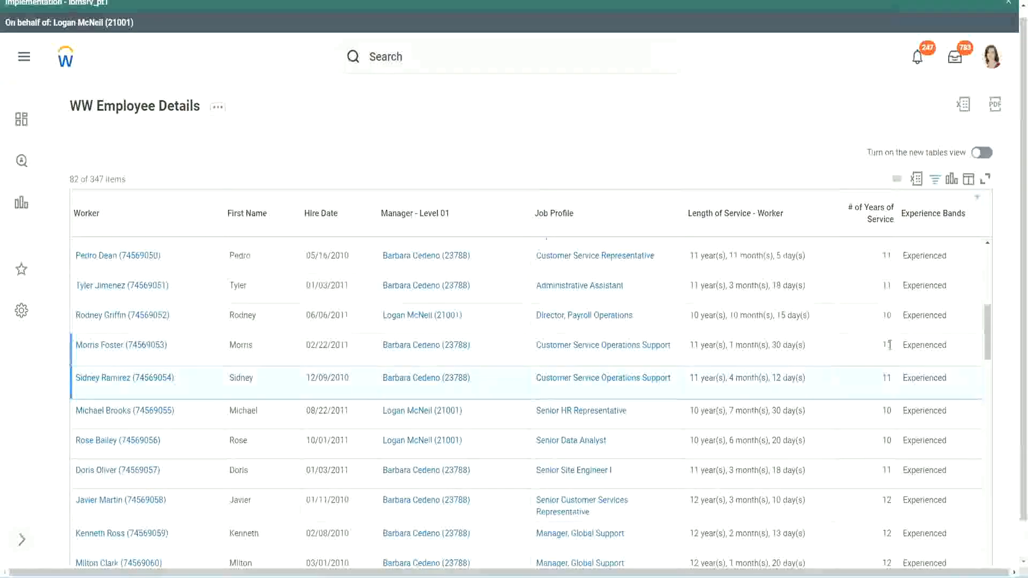
left_click(937, 343)
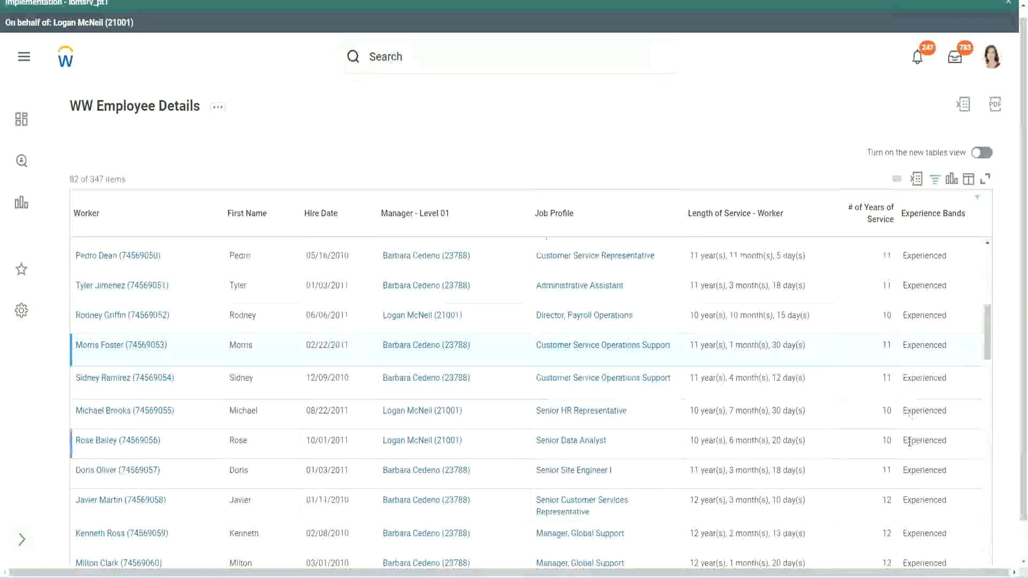
scroll(910, 442, "down", 5)
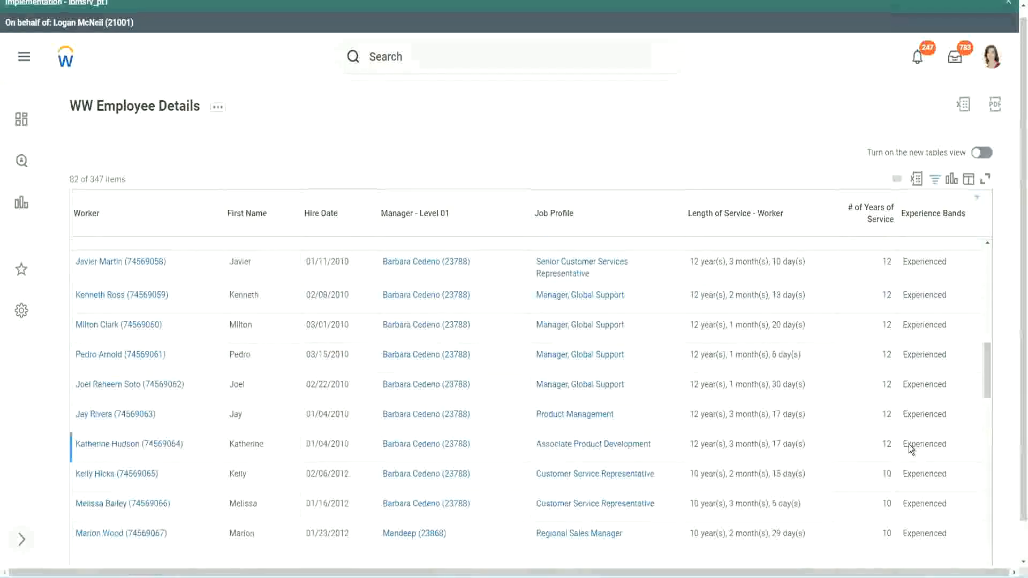